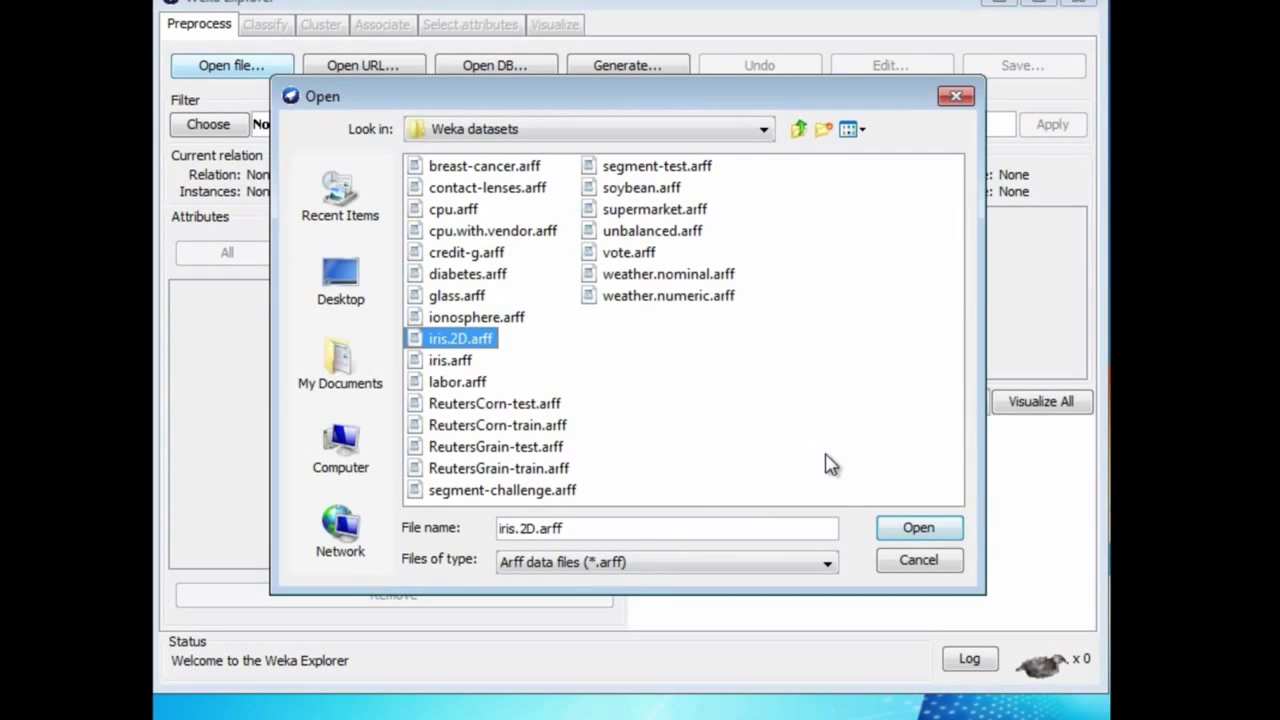
- Load iris.2D.arff (150 instances, 3 attributes) into the Explorer and bring the GUI Chooser forward
{"action": "left_click", "coordinate": [890, 527]}
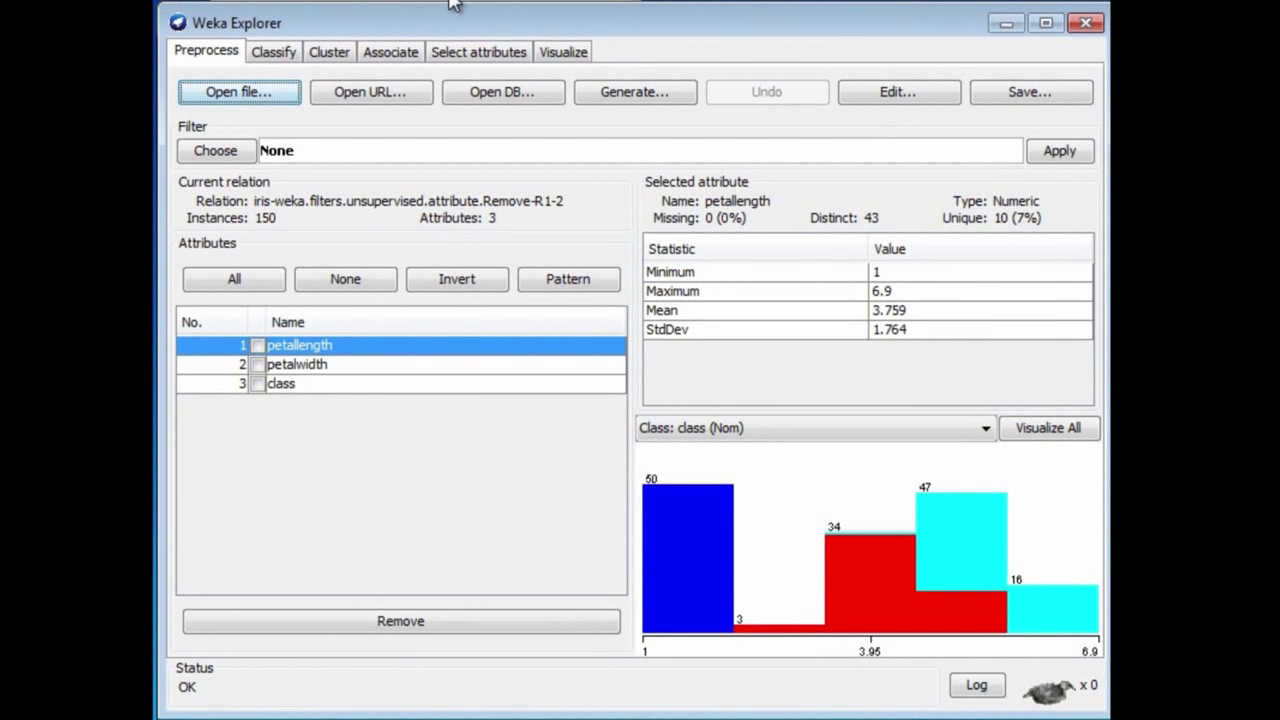
{"action": "left_click", "coordinate": [472, 1]}
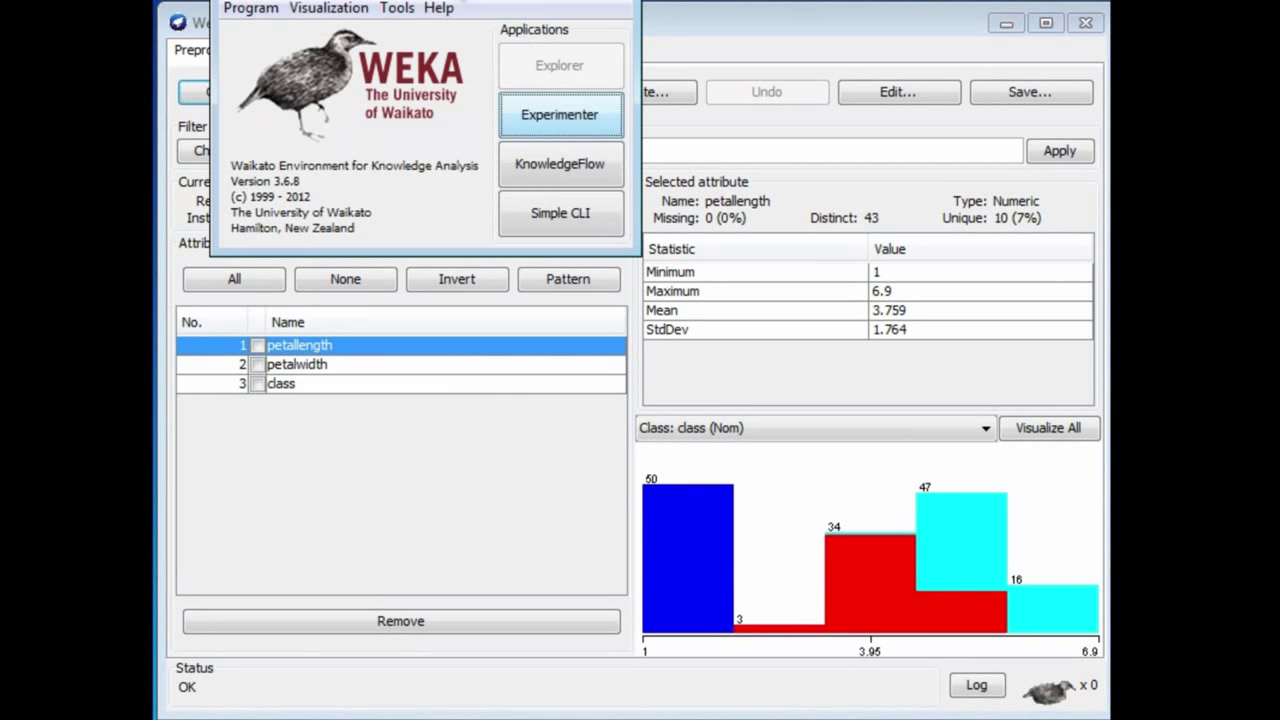
- Launch BoundaryVisualizer and load iris.2D.arff from the data folder
{"action": "left_click", "coordinate": [350, 10]}
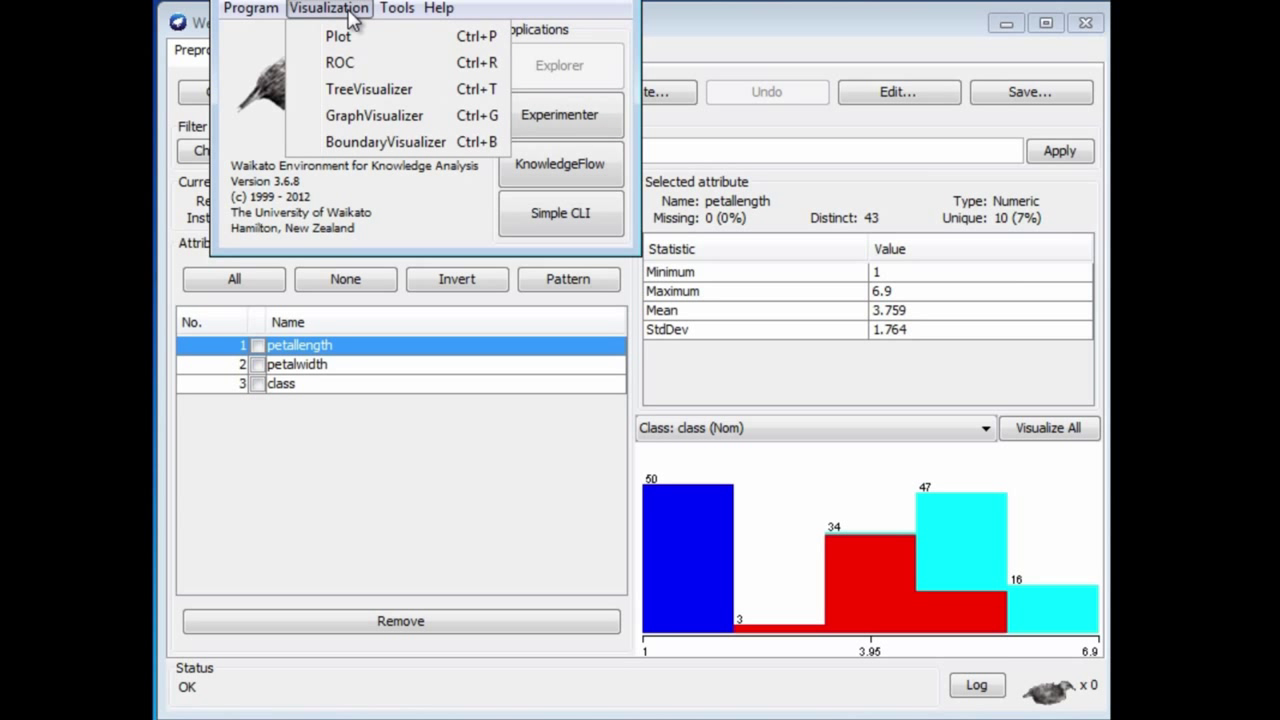
{"action": "left_click", "coordinate": [362, 145]}
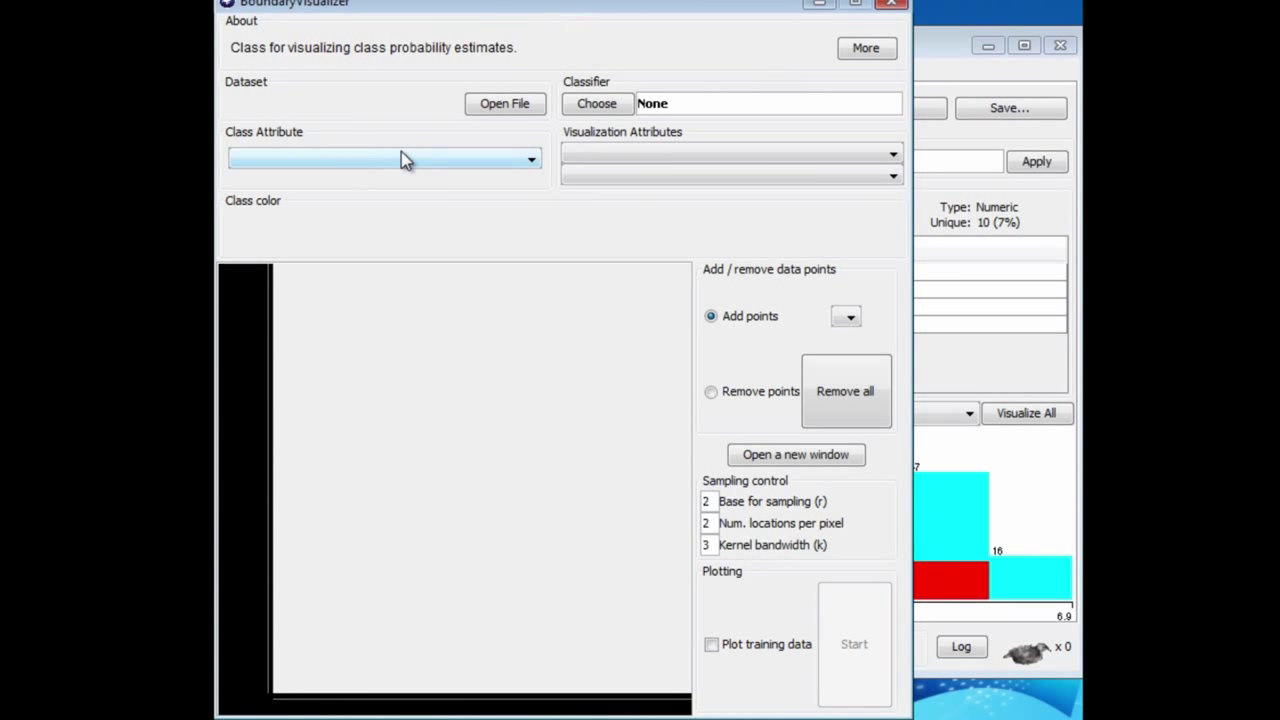
{"action": "left_click", "coordinate": [497, 108]}
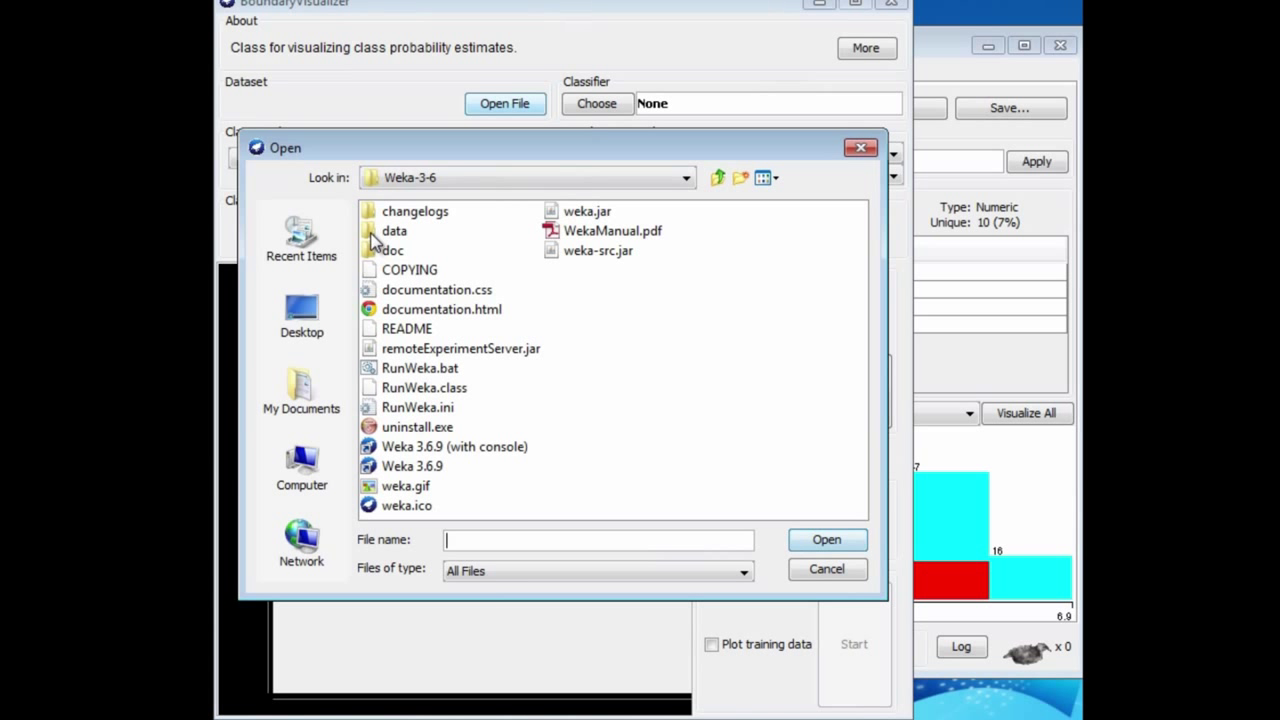
{"action": "double_click", "coordinate": [378, 236]}
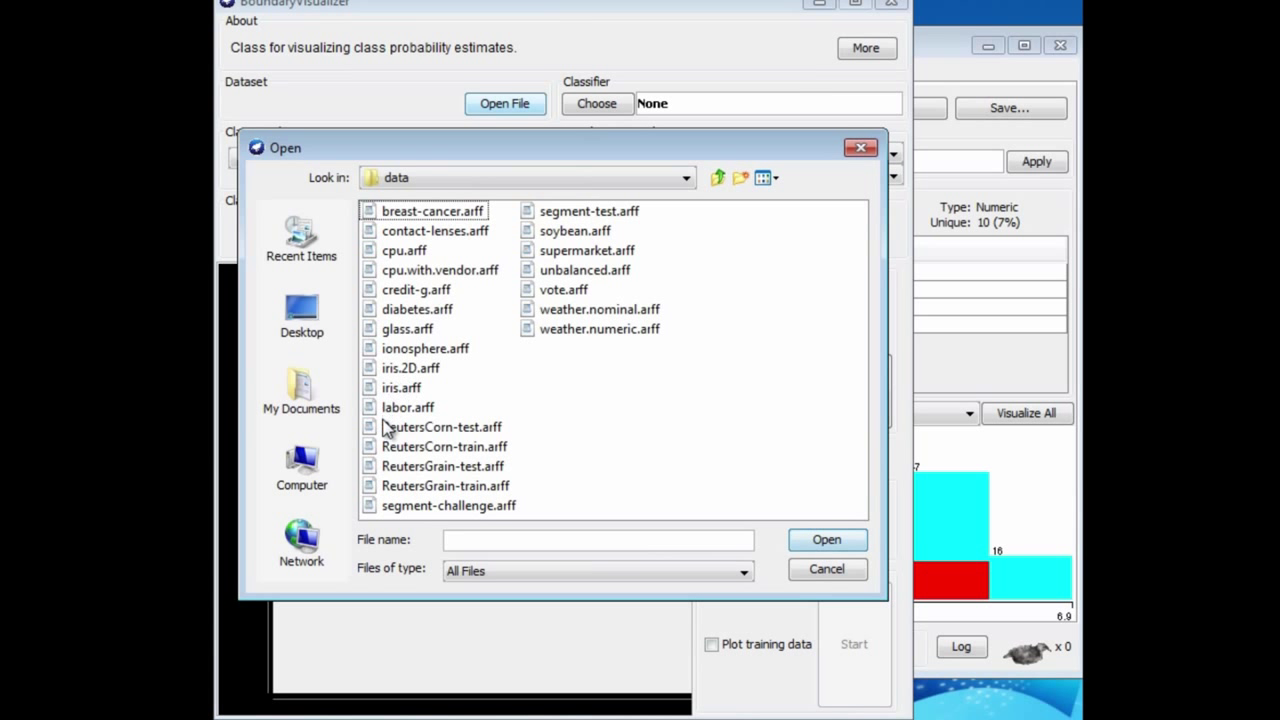
{"action": "left_click", "coordinate": [378, 370]}
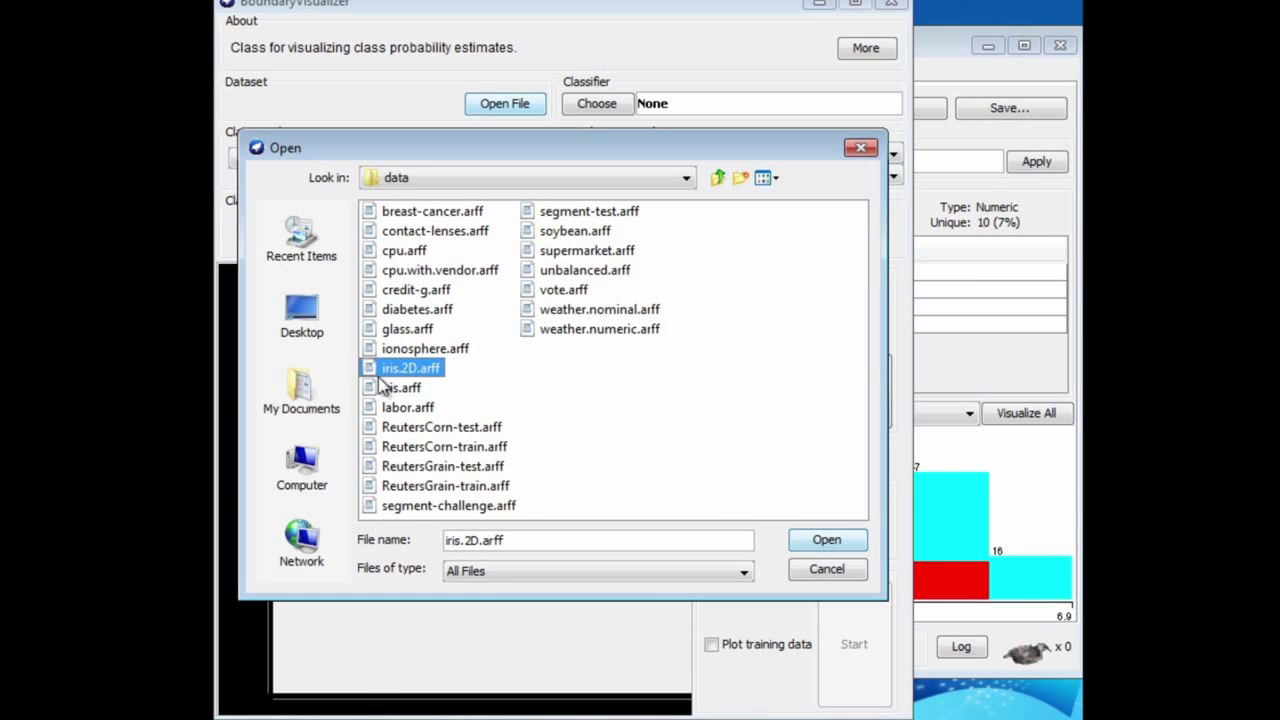
{"action": "left_click", "coordinate": [824, 540]}
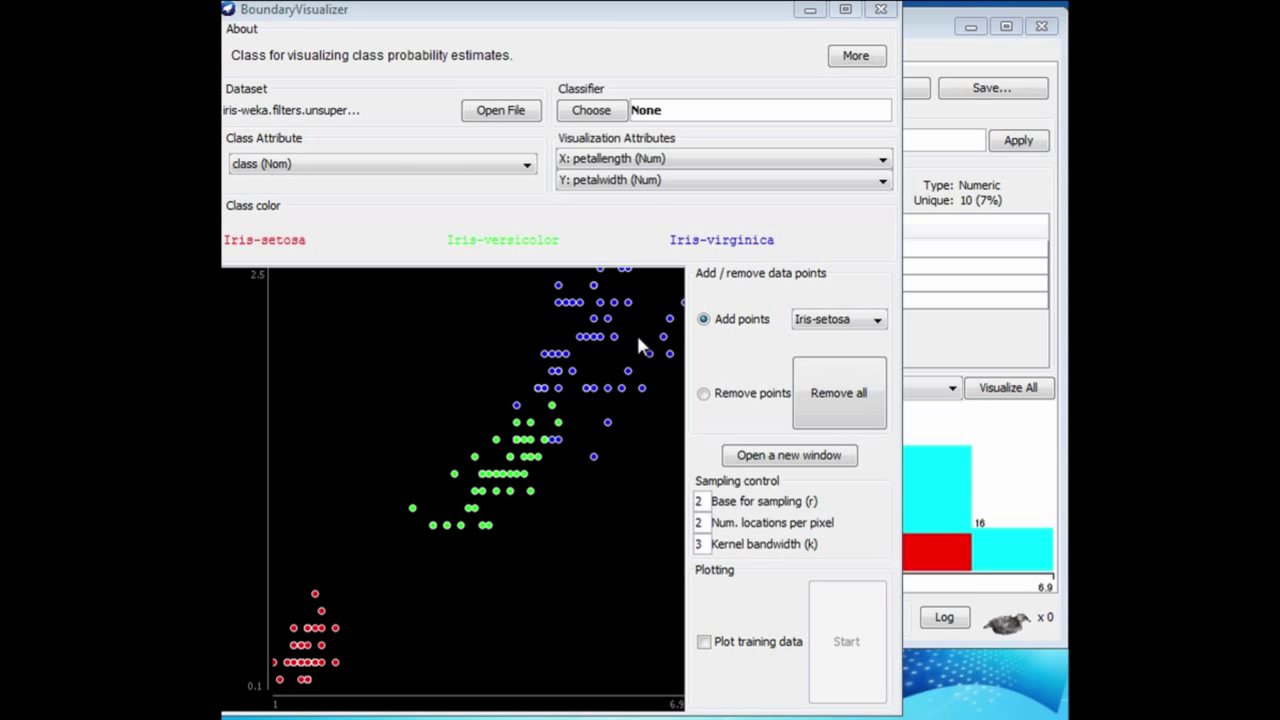
- Plot rules > OneR decision regions with the training data overlaid
{"action": "left_click", "coordinate": [608, 107]}
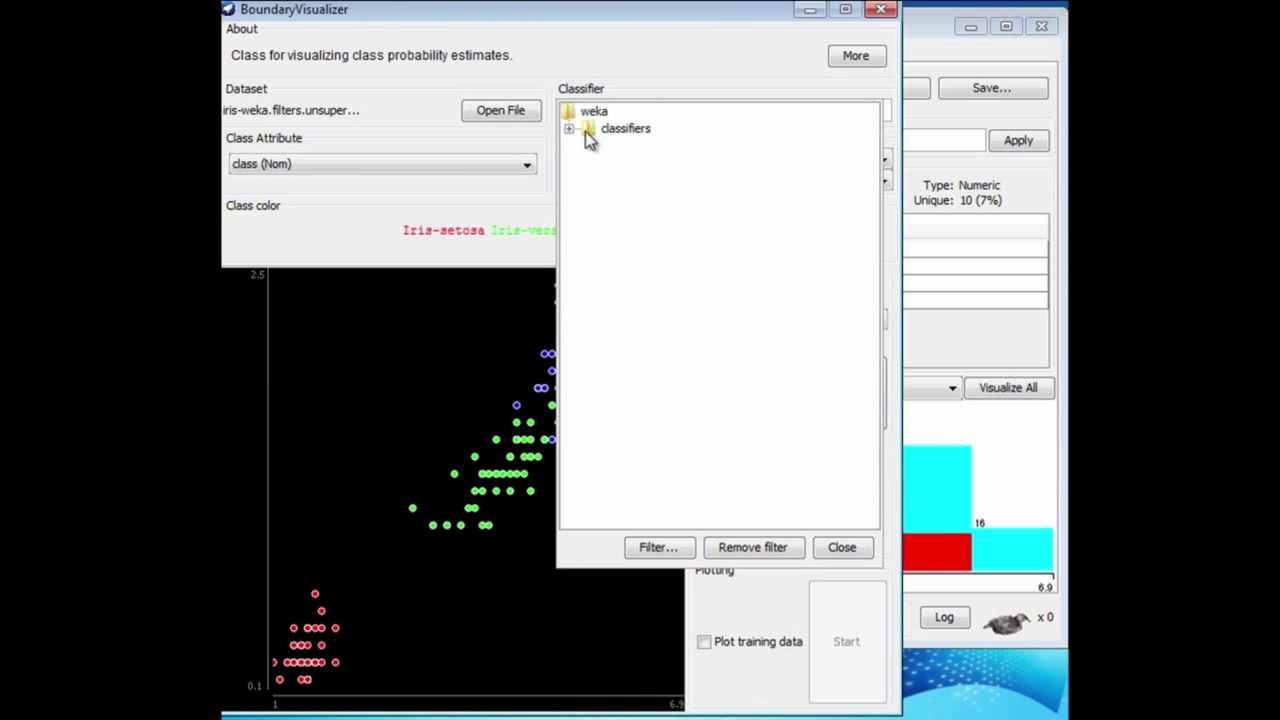
{"action": "left_click", "coordinate": [569, 130]}
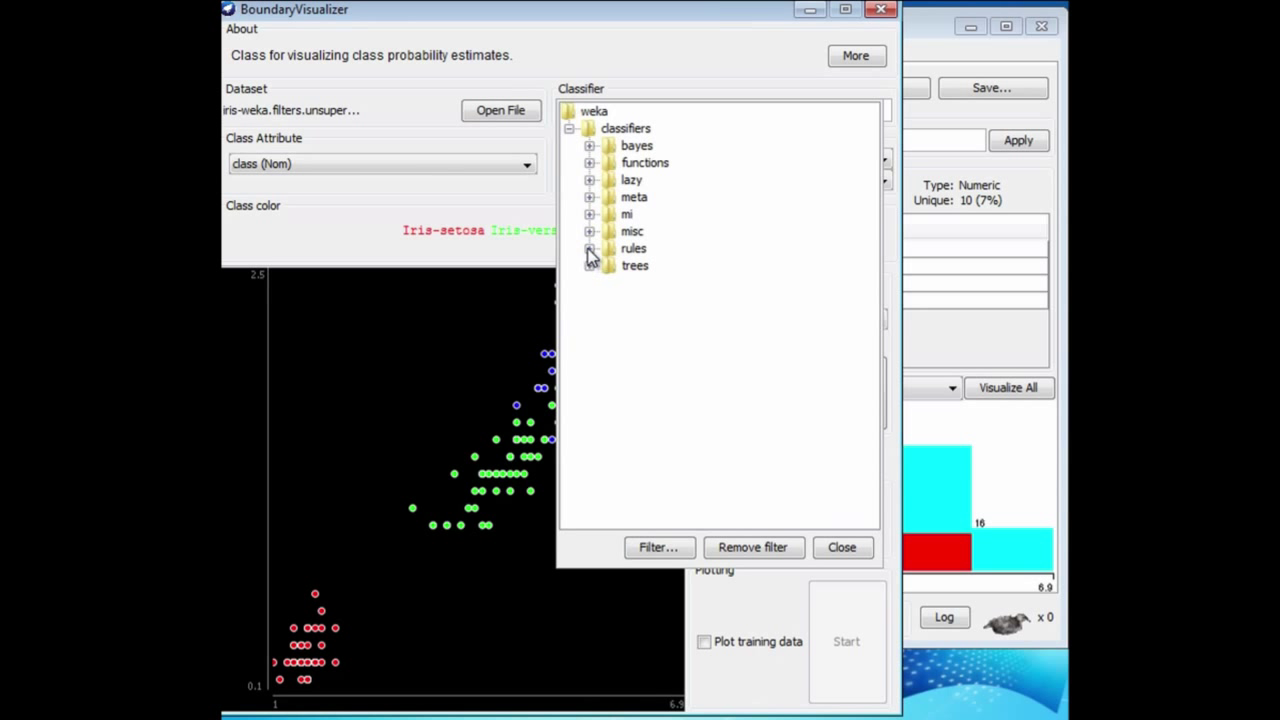
{"action": "left_click", "coordinate": [589, 248]}
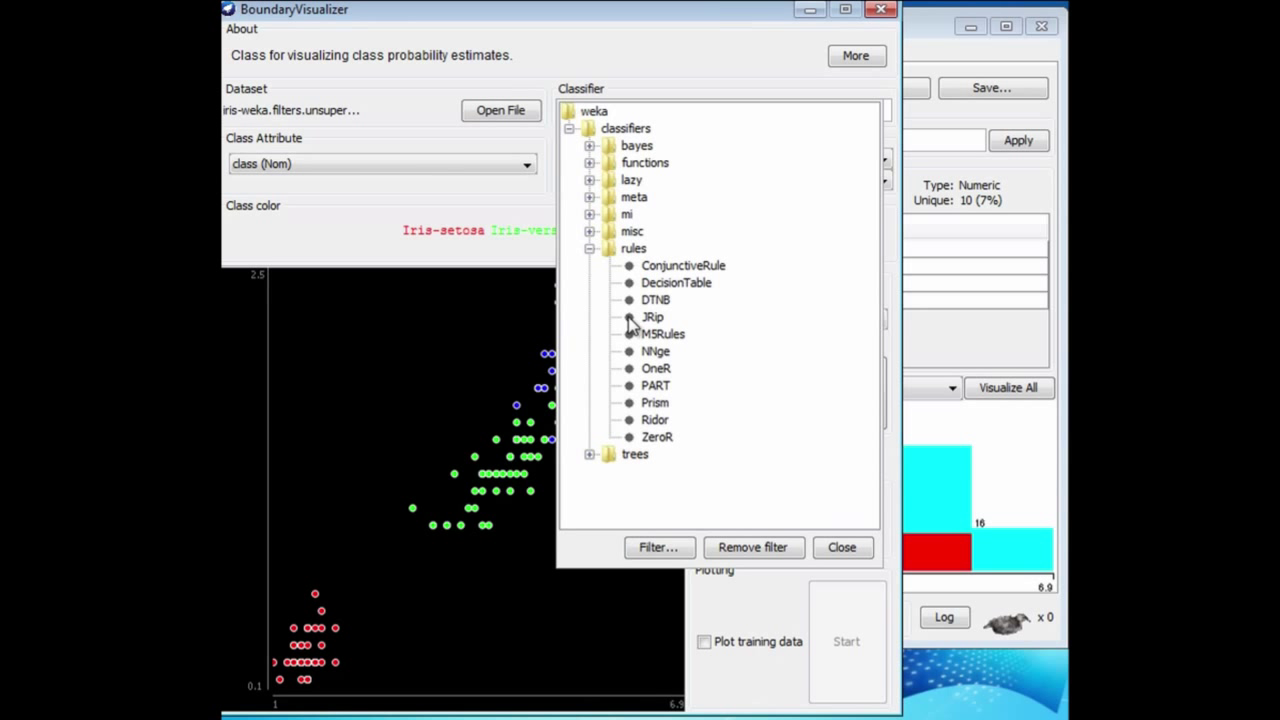
{"action": "left_click", "coordinate": [670, 369]}
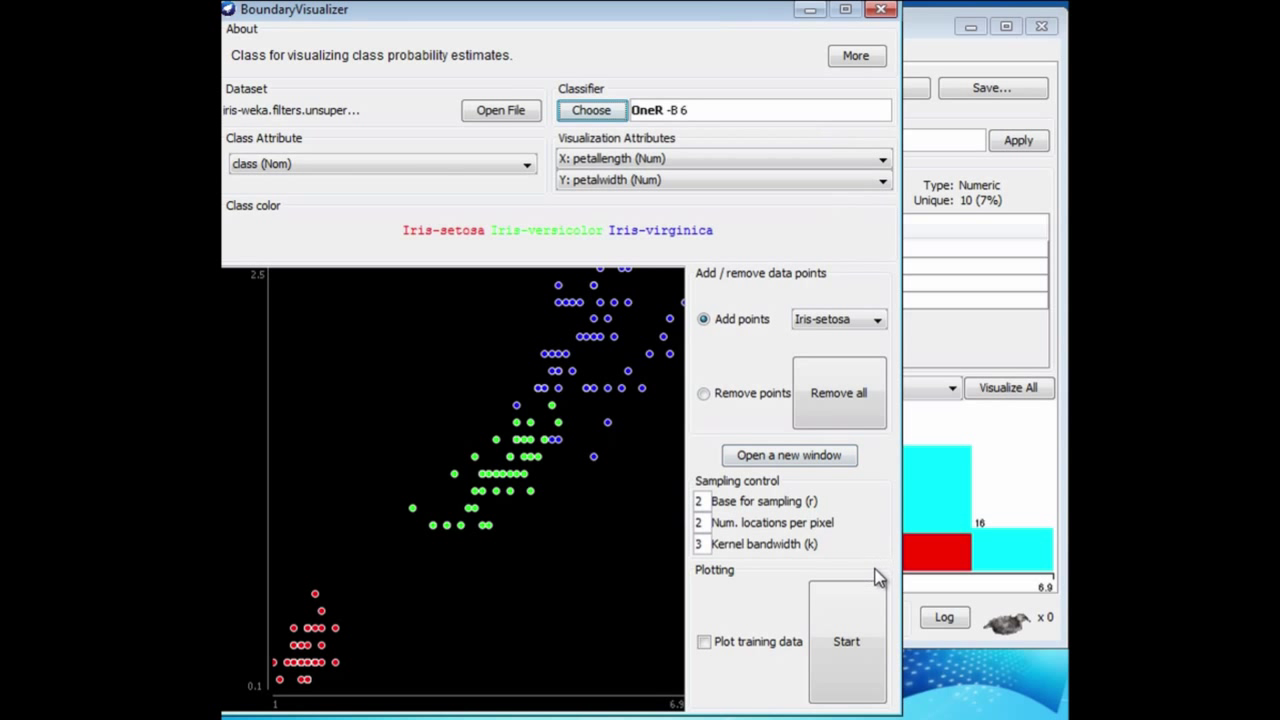
{"action": "left_click", "coordinate": [704, 642]}
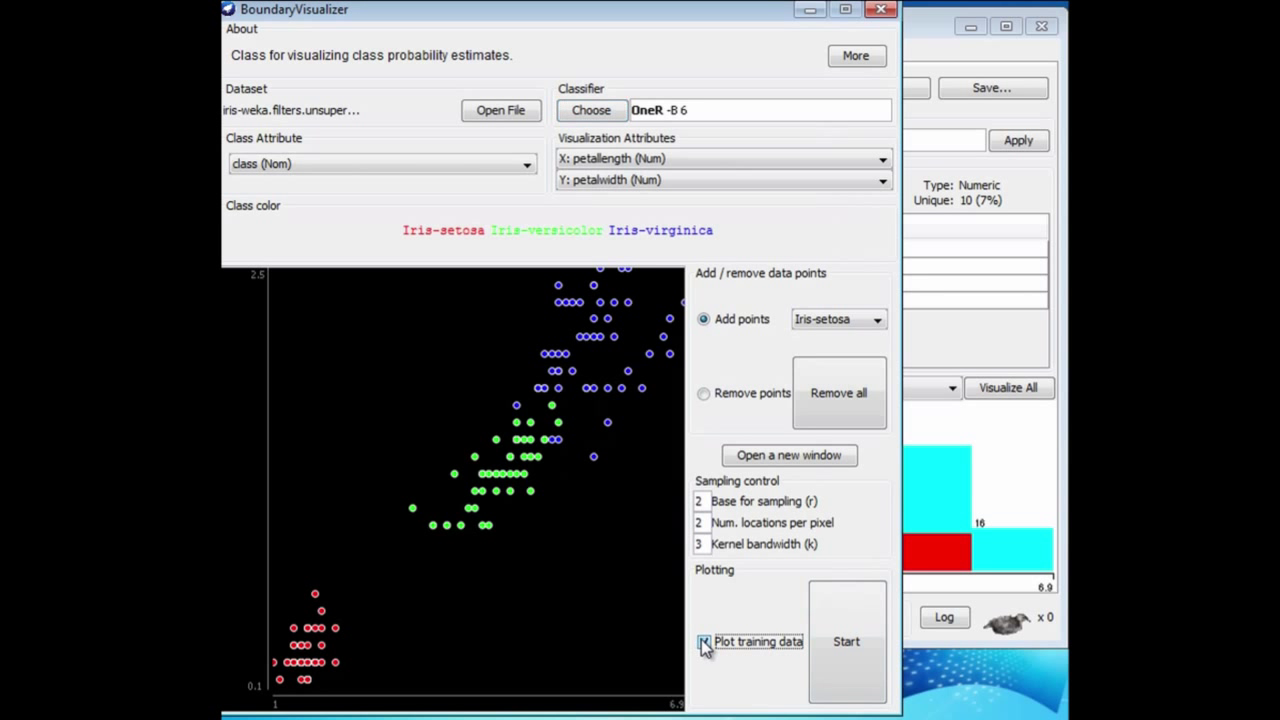
{"action": "left_click", "coordinate": [855, 640]}
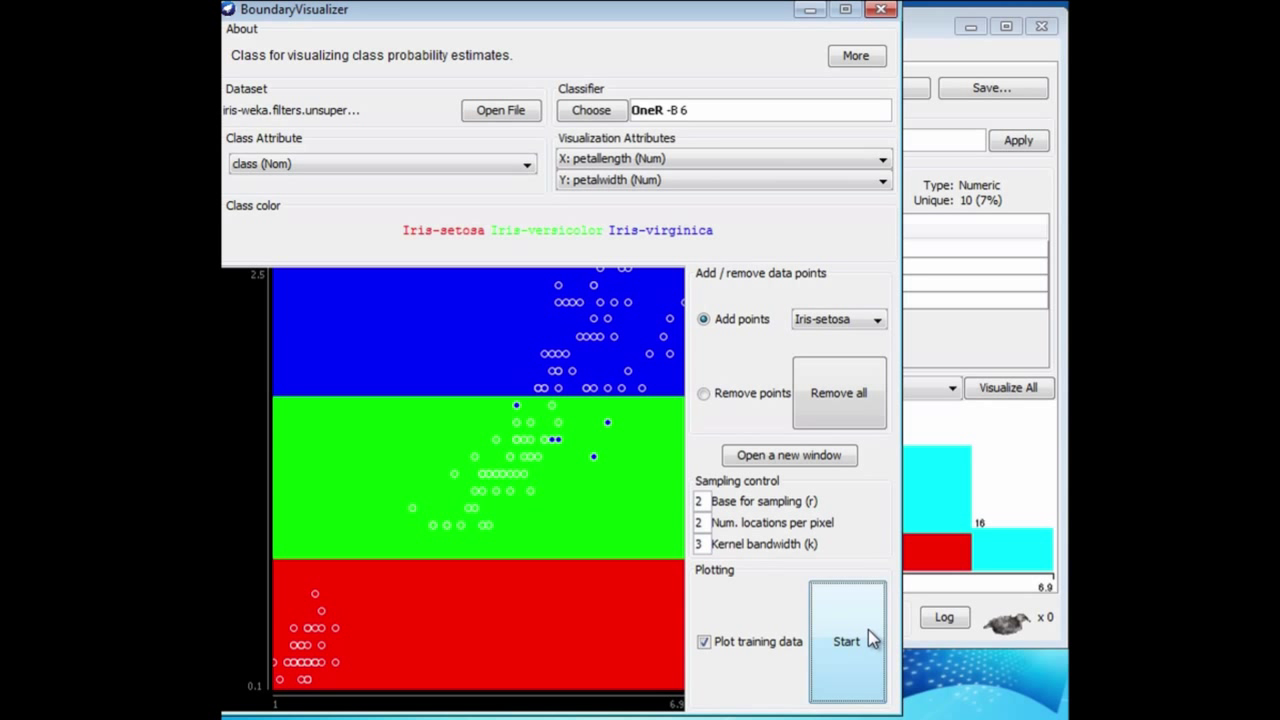
- Run OneR with 10-fold cross-validation in the Explorer's Classify tab, then return to BoundaryVisualizer
{"action": "left_click", "coordinate": [1031, 467]}
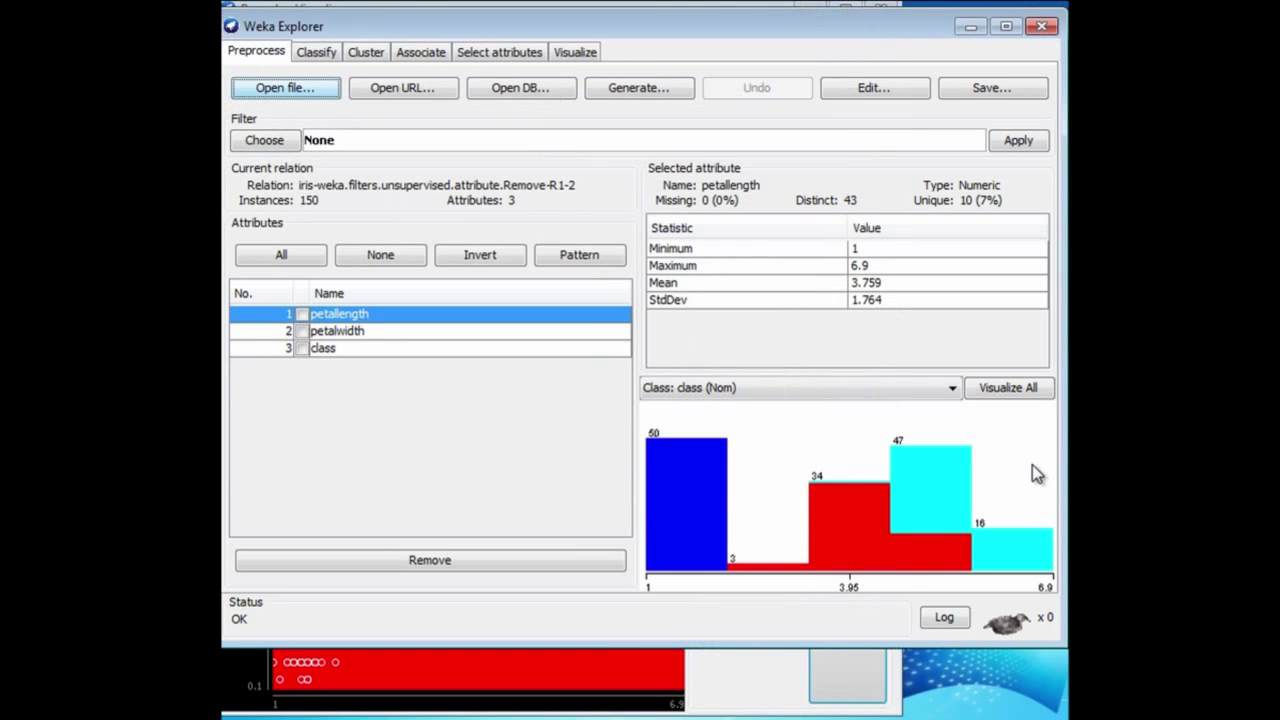
{"action": "left_click", "coordinate": [316, 52]}
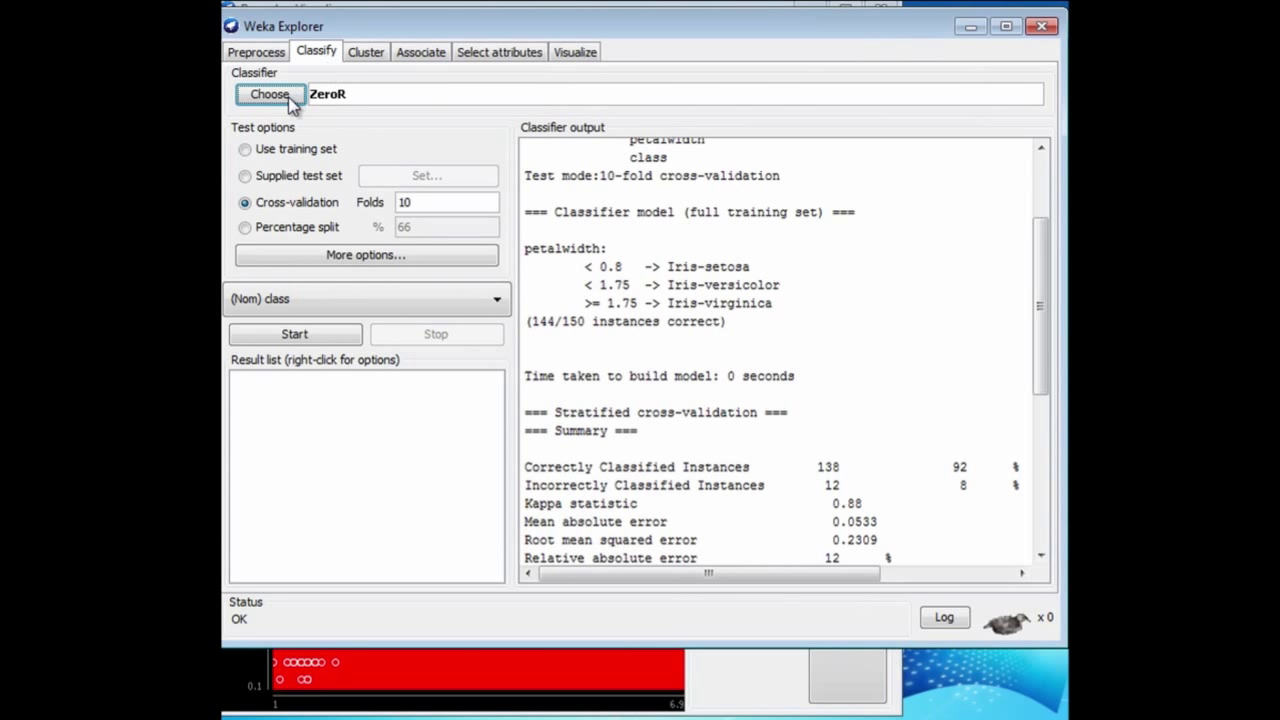
{"action": "left_click", "coordinate": [286, 94]}
{"action": "left_click", "coordinate": [334, 352]}
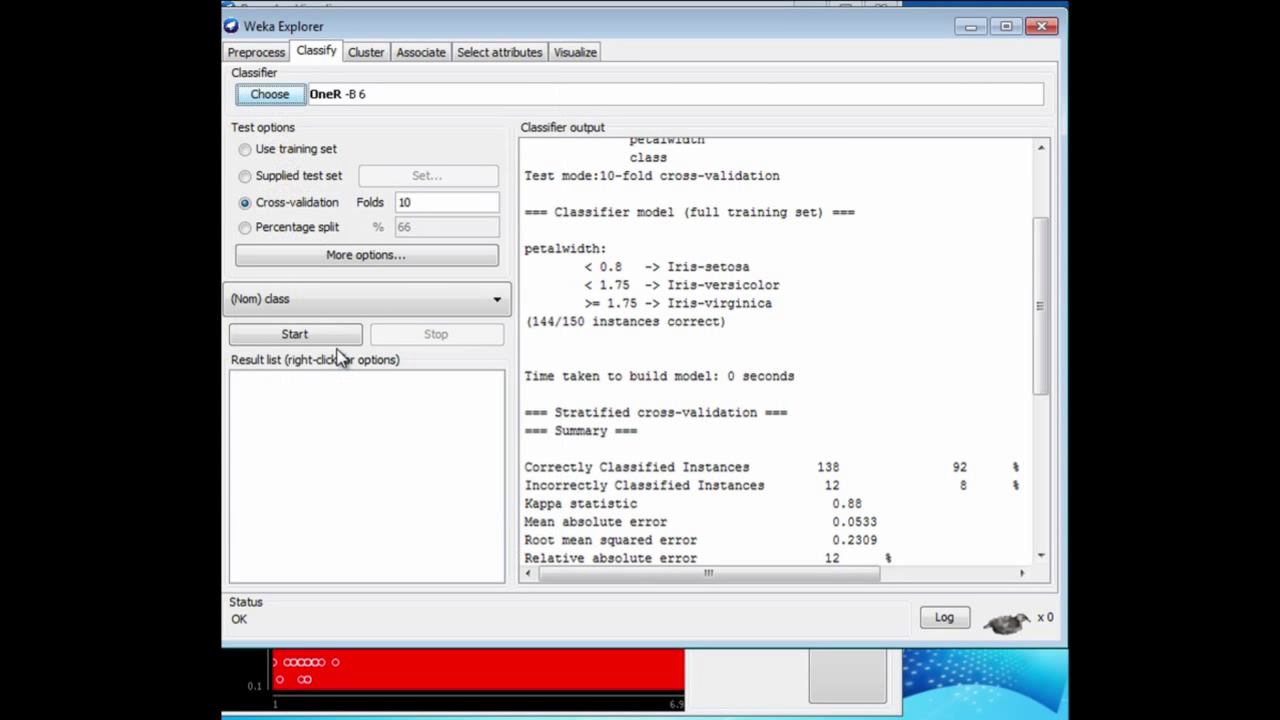
{"action": "left_click", "coordinate": [326, 333]}
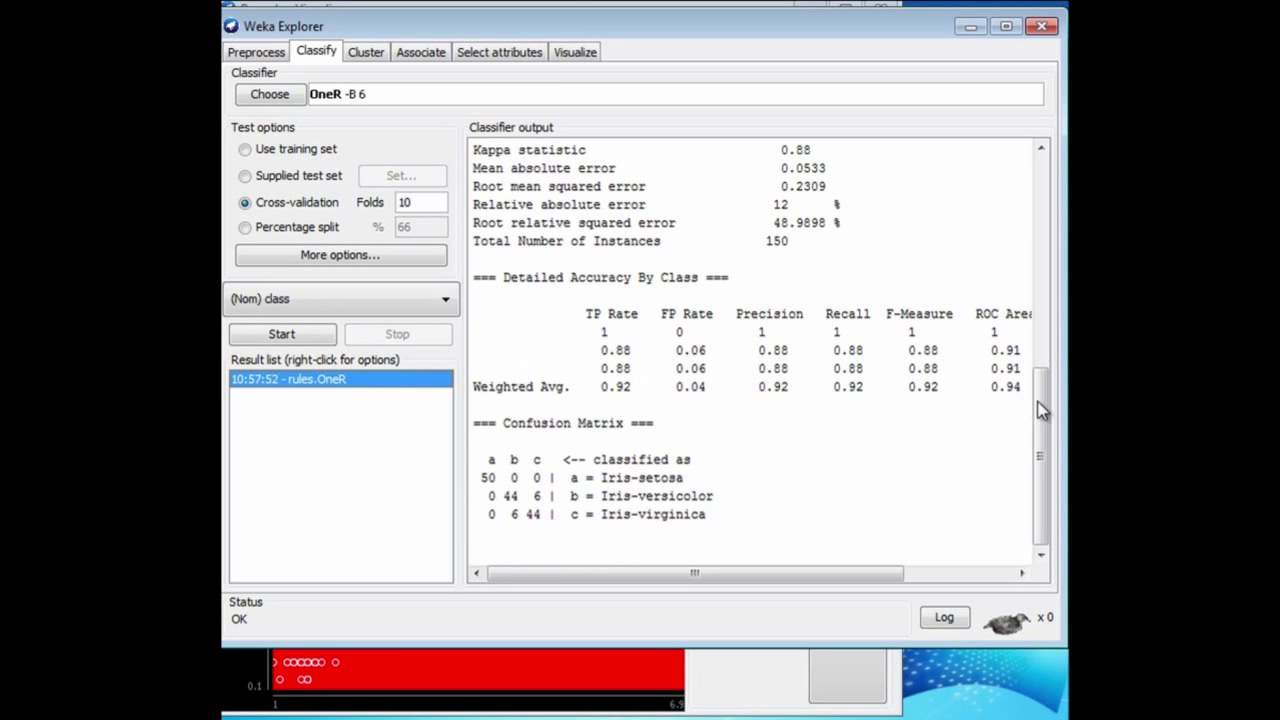
{"action": "left_click_drag", "start_coordinate": [1043, 410], "coordinate": [1030, 247]}
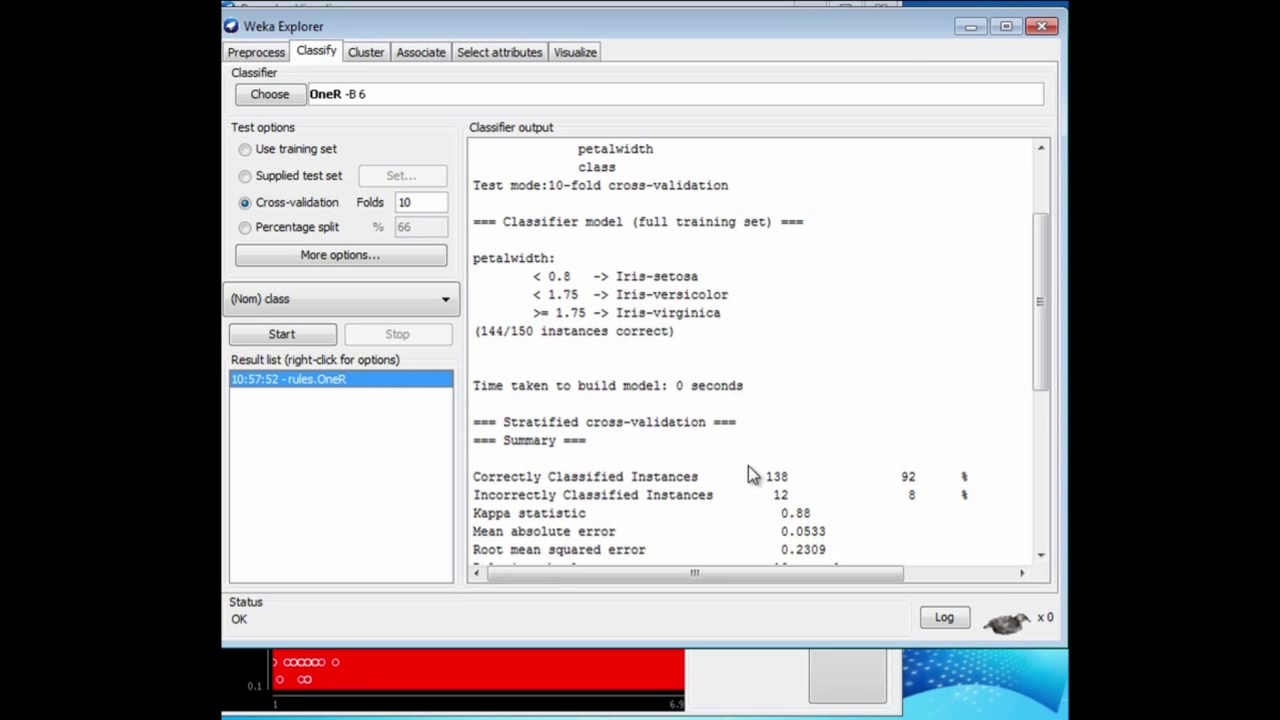
{"action": "left_click", "coordinate": [770, 690]}
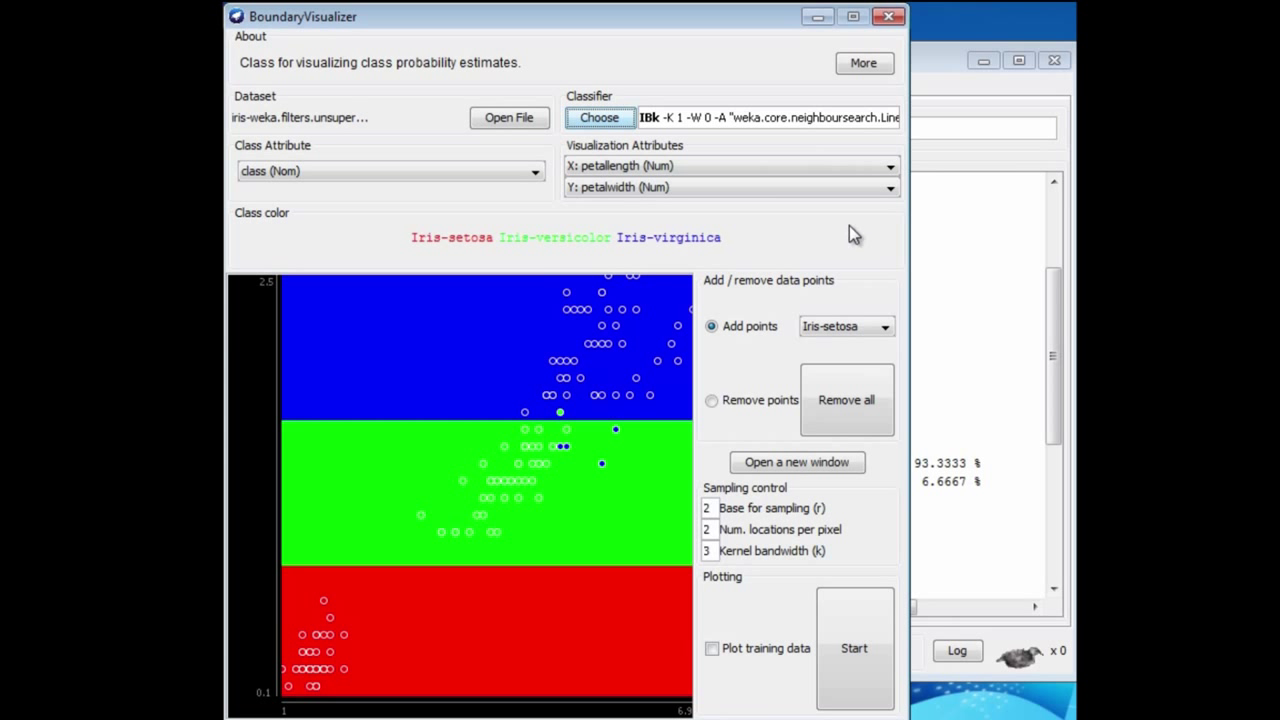
- Plot the IBk -K 1 decision regions, stop the run, and overlay the training points
{"action": "left_click", "coordinate": [863, 636]}
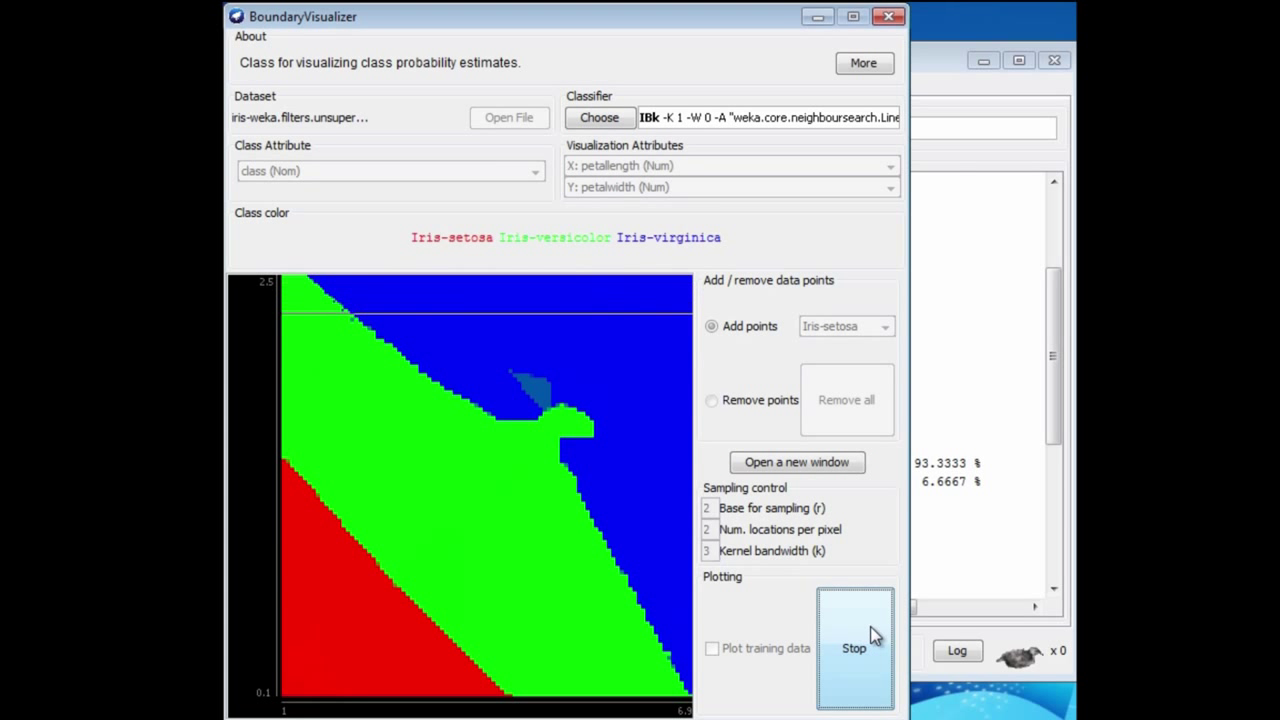
{"action": "left_click", "coordinate": [873, 630]}
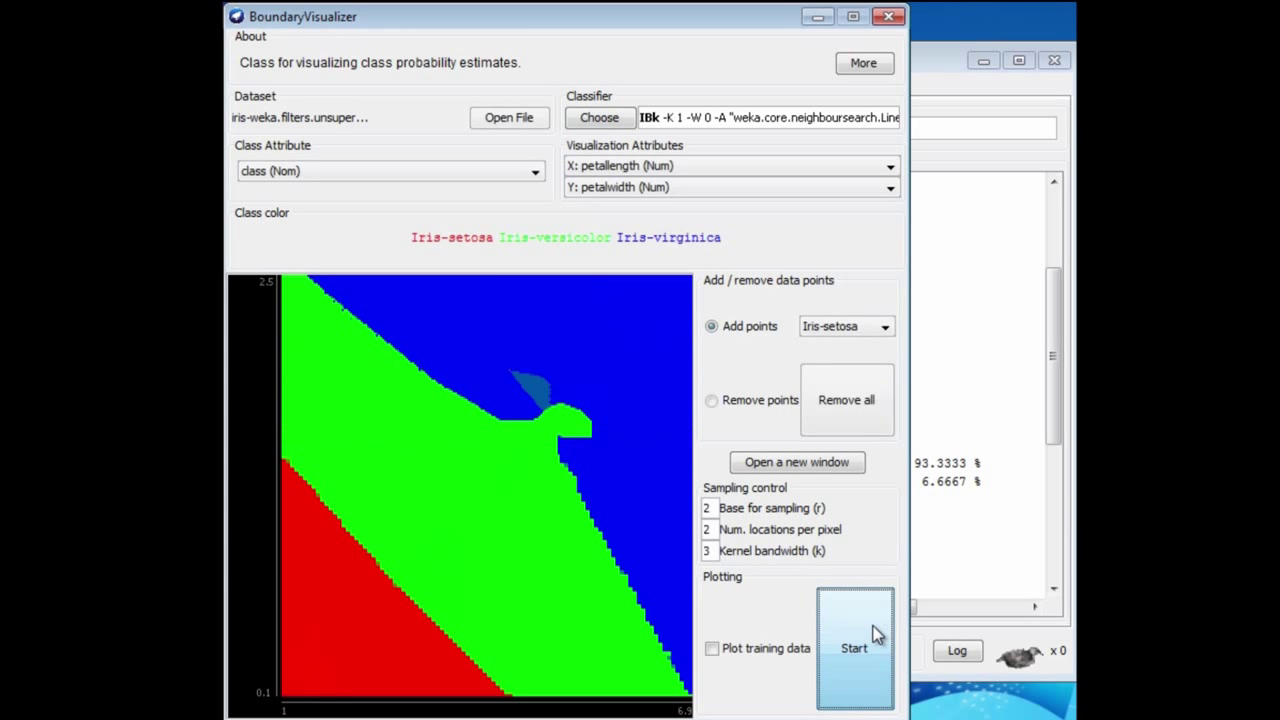
{"action": "left_click", "coordinate": [711, 648]}
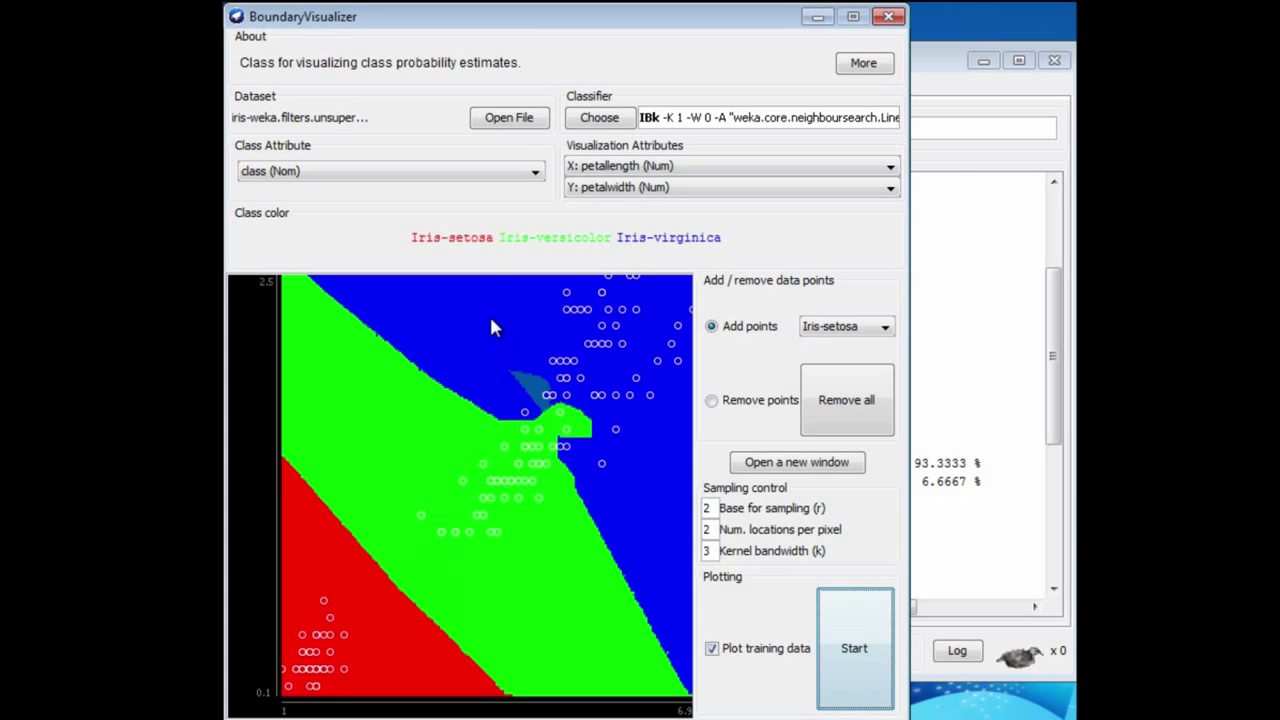
{"action": "mouse_move", "coordinate": [502, 328]}
{"action": "mouse_move", "coordinate": [460, 340]}
{"action": "left_click", "coordinate": [323, 601]}
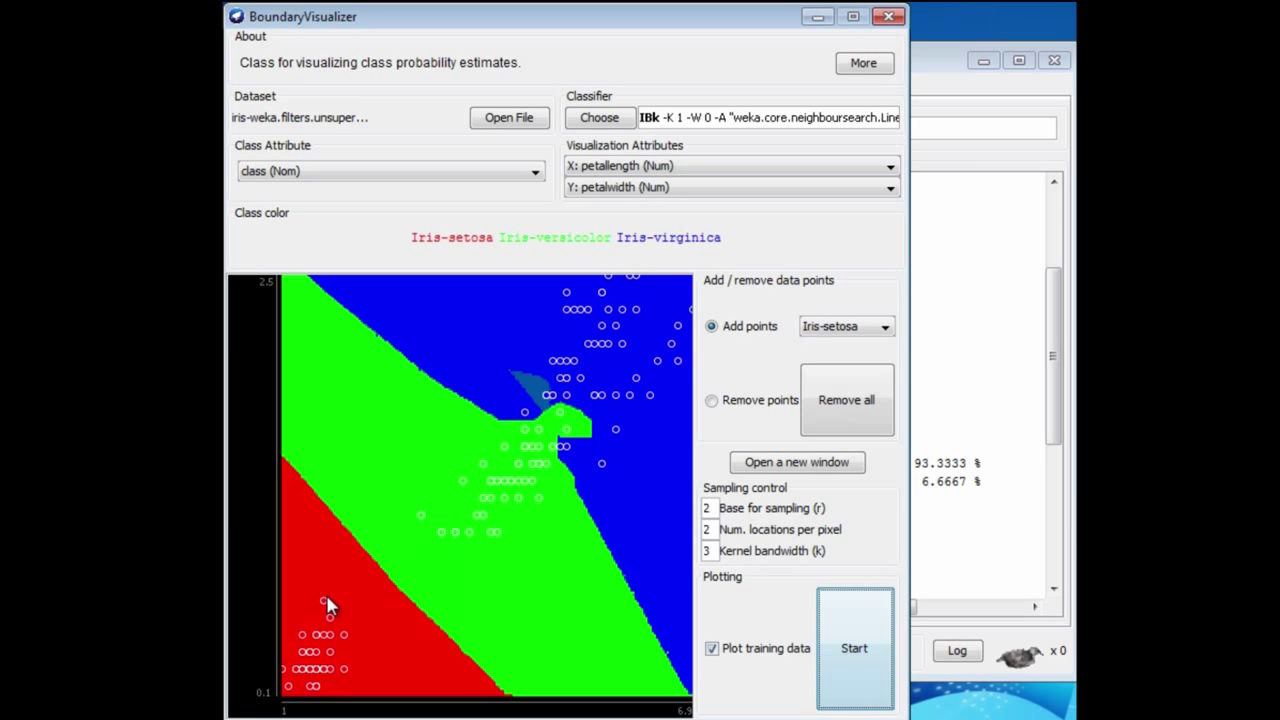
{"action": "left_click", "coordinate": [418, 511]}
- Set IBk's KNN to 5 and replot the decision regions
{"action": "mouse_move", "coordinate": [529, 425]}
{"action": "left_click", "coordinate": [723, 118]}
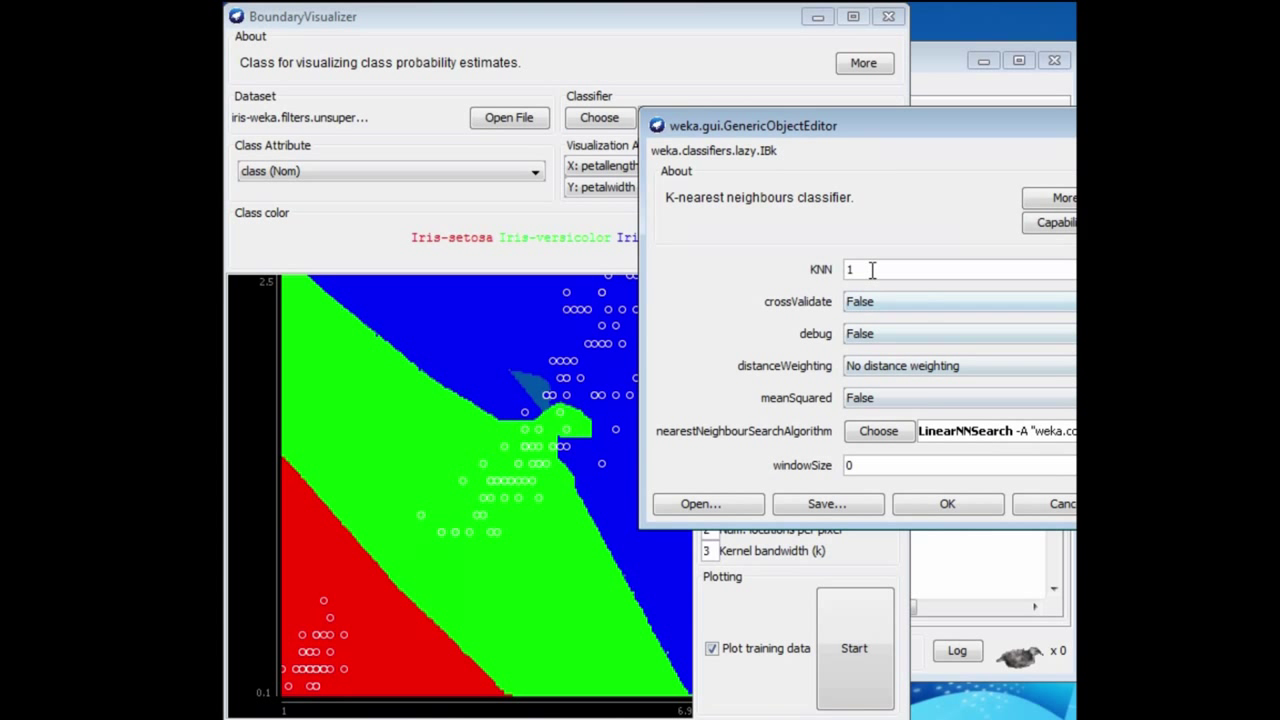
{"action": "left_click_drag", "start_coordinate": [872, 269], "coordinate": [832, 269]}
{"action": "type", "text": "5"}
{"action": "left_click", "coordinate": [941, 507]}
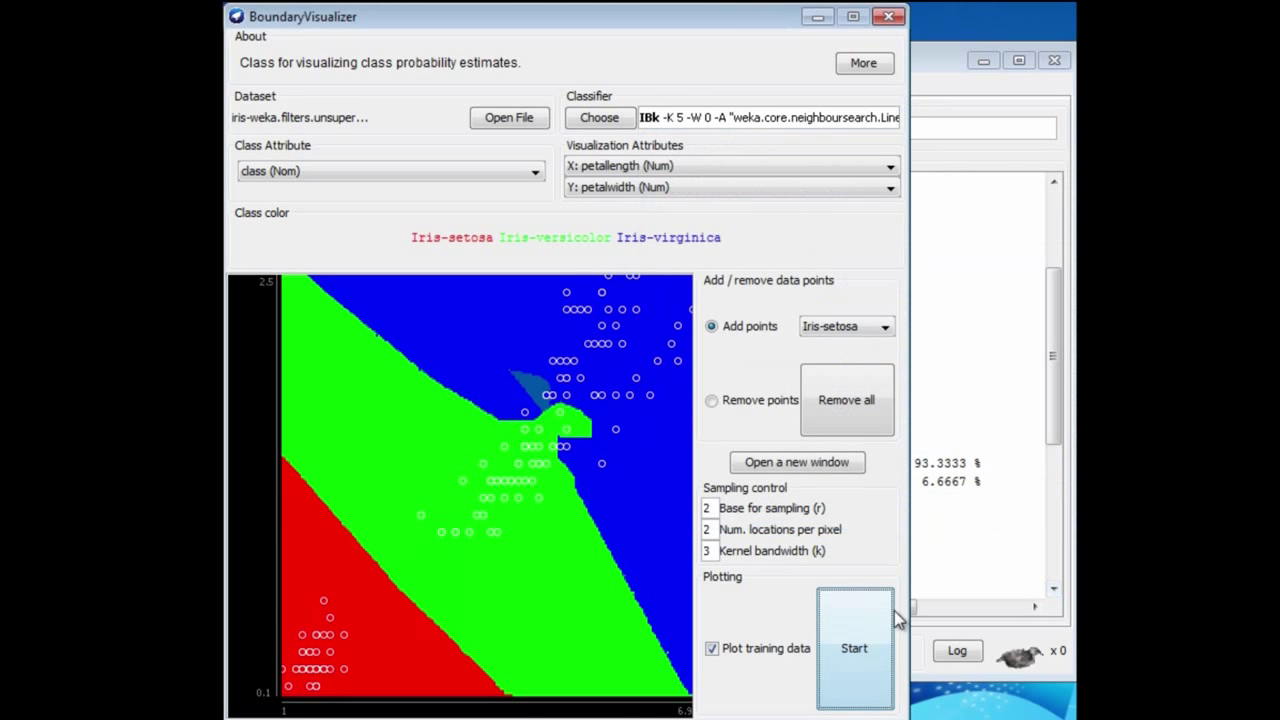
{"action": "left_click", "coordinate": [855, 650]}
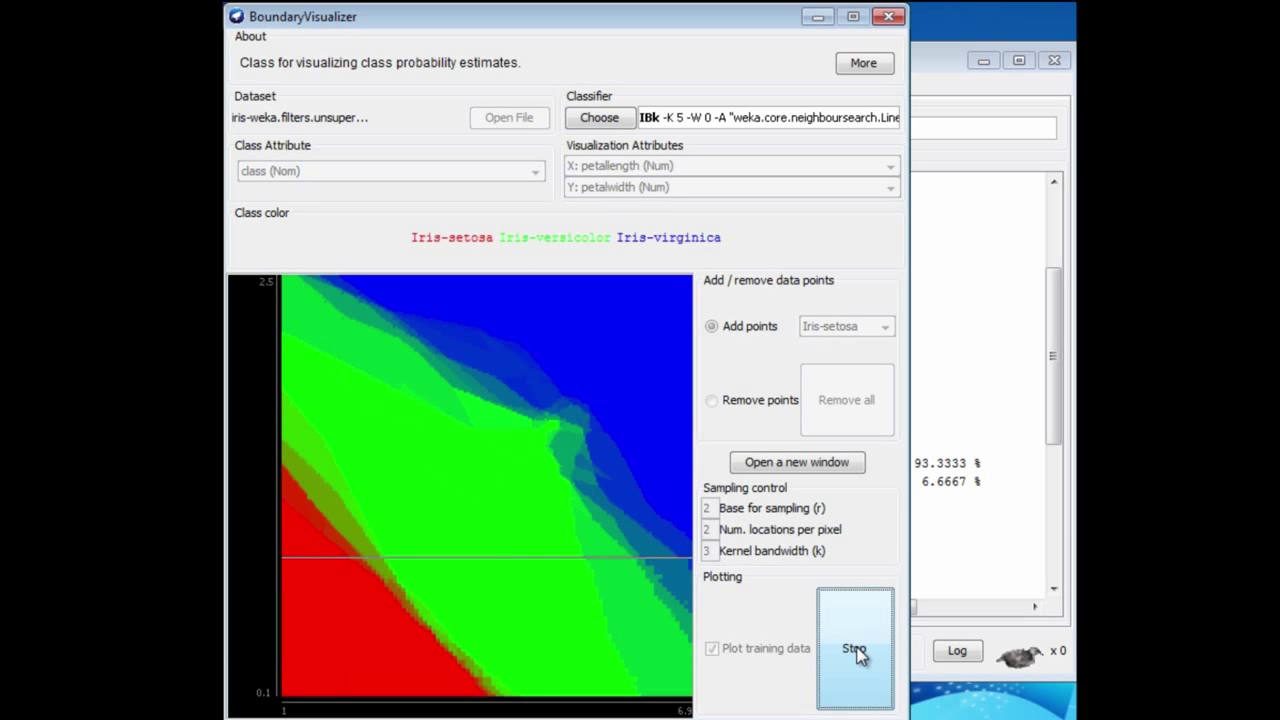
{"action": "left_click", "coordinate": [857, 652]}
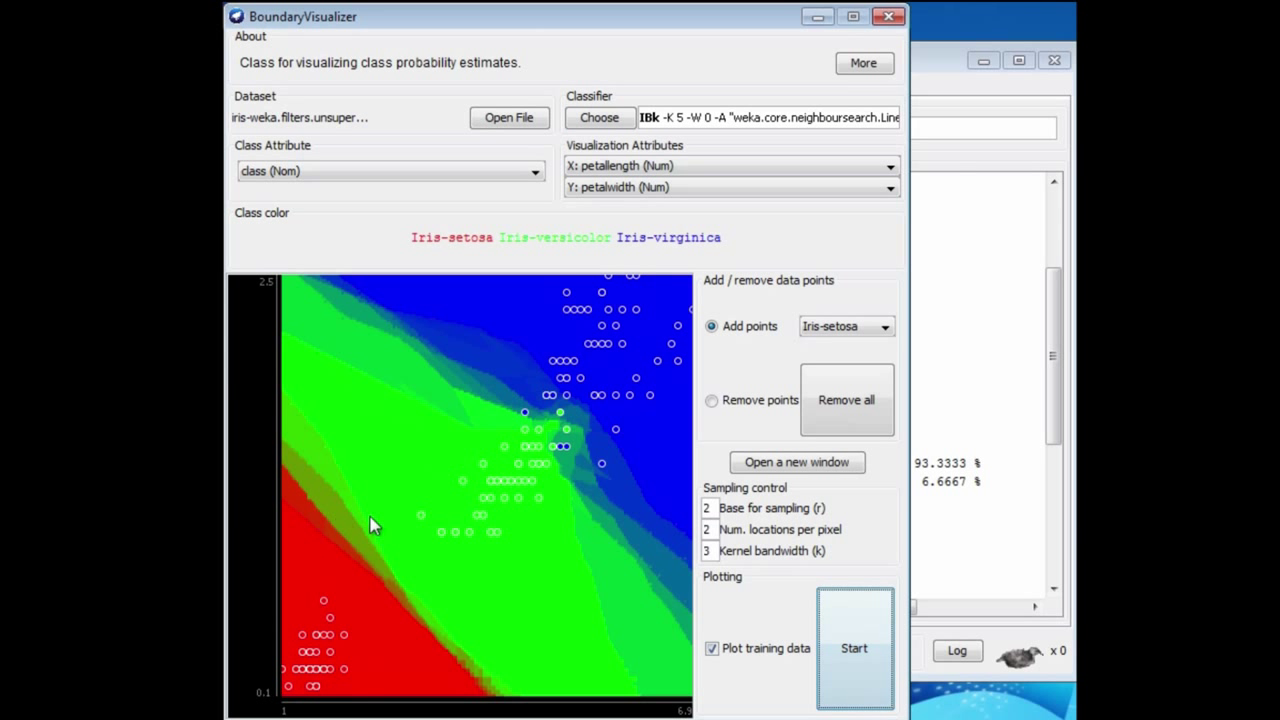
{"action": "left_click", "coordinate": [420, 515]}
- Change IBk's KNN from 5 to 20 and replot the decision regions
{"action": "left_click", "coordinate": [707, 118]}
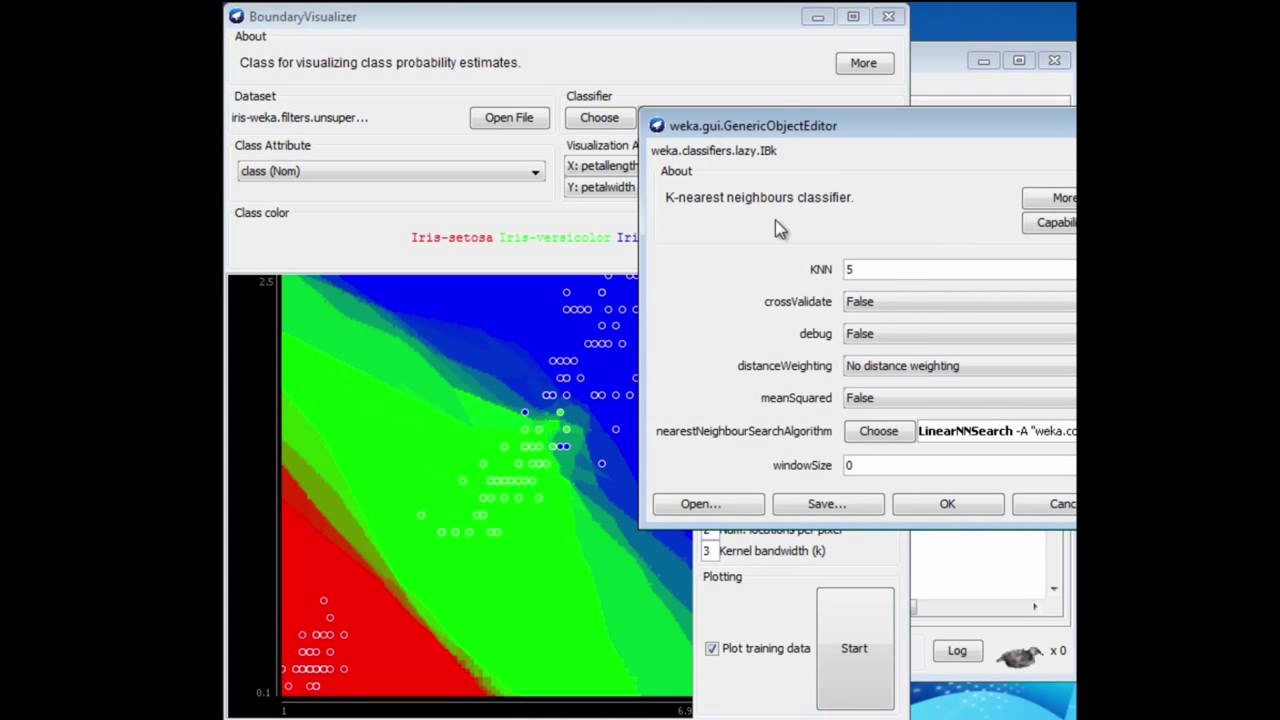
{"action": "double_click", "coordinate": [873, 269]}
{"action": "left_click", "coordinate": [958, 502]}
{"action": "left_click", "coordinate": [866, 630]}
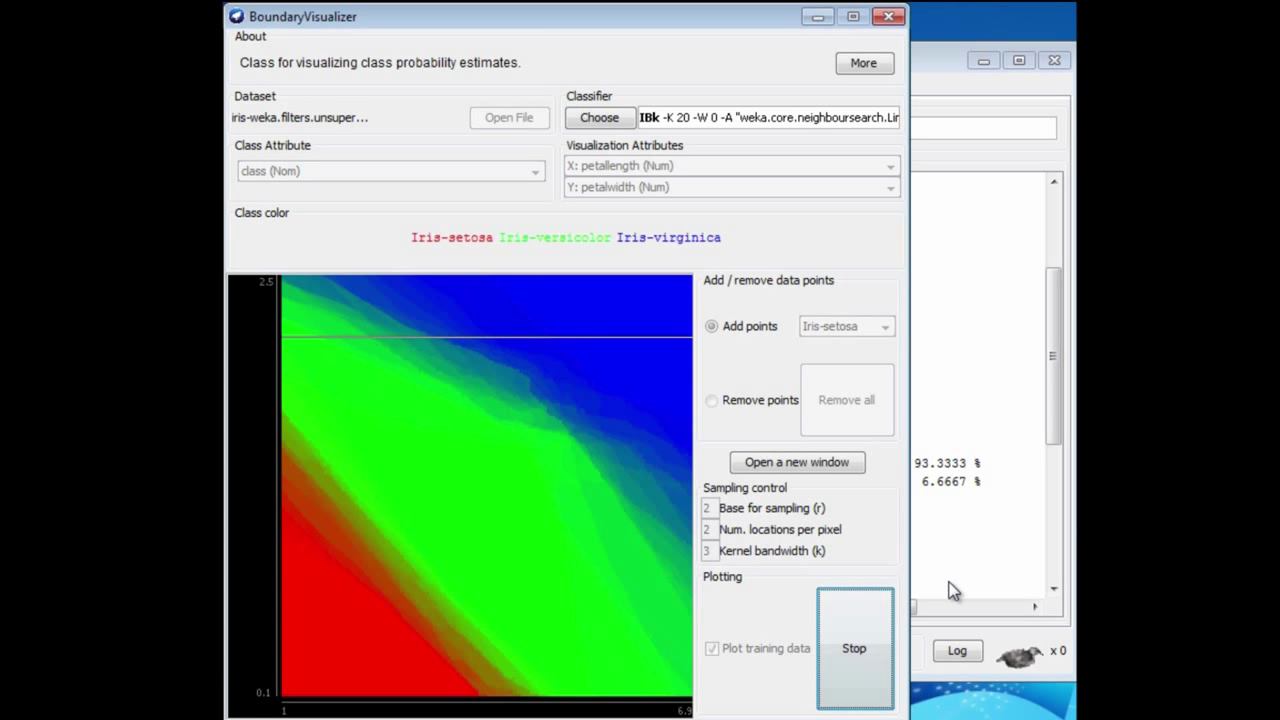
{"action": "left_click", "coordinate": [858, 652]}
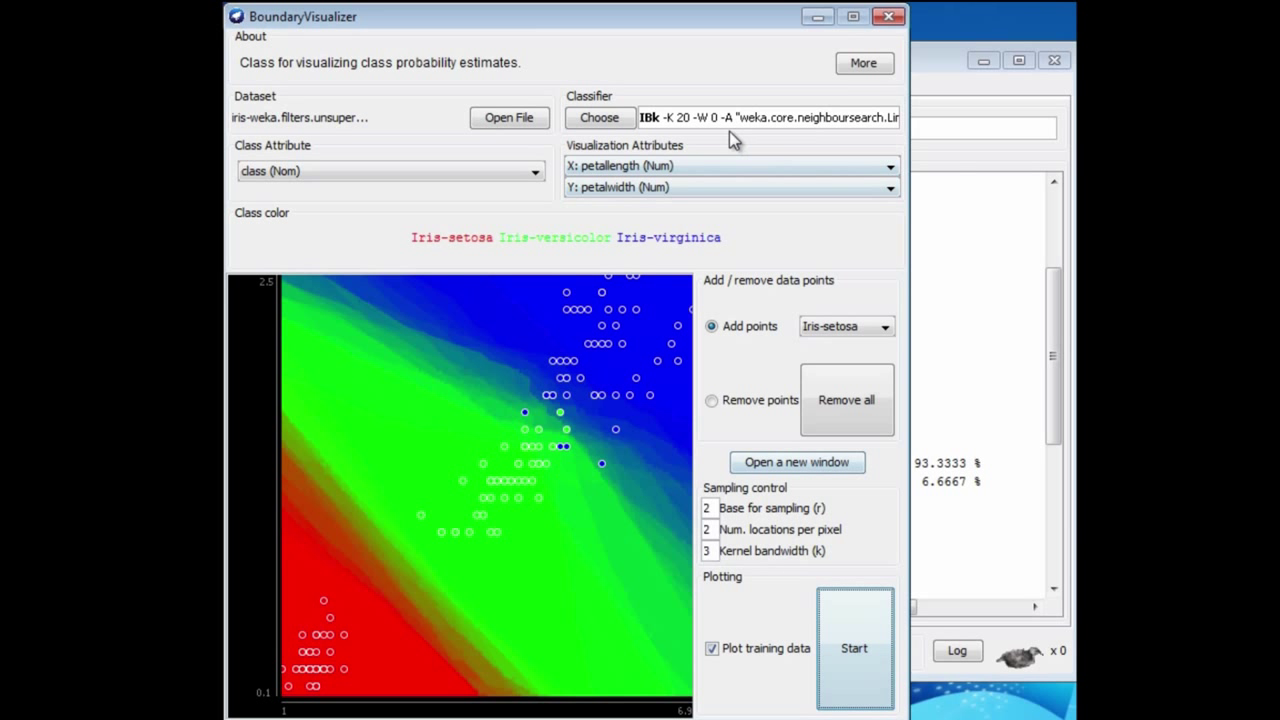
{"action": "left_click", "coordinate": [601, 118]}
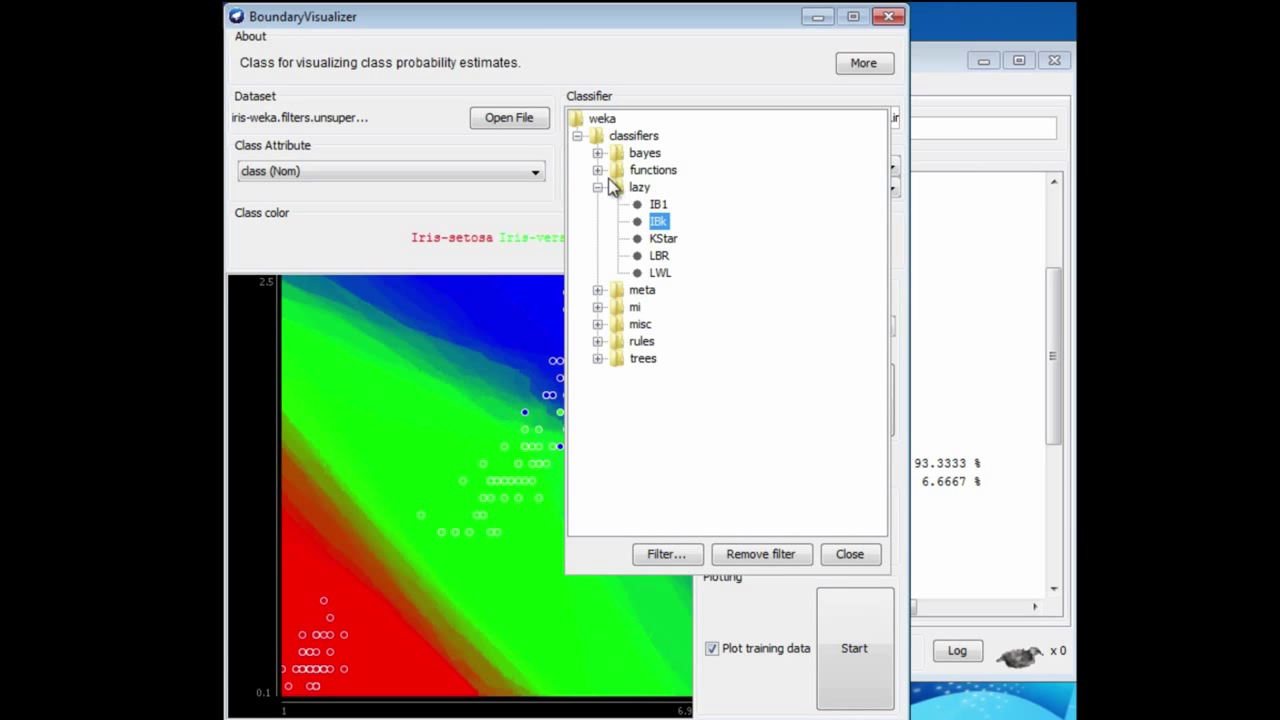
- Choose bayes > NaiveBayes and set useSupervisedDiscretization to True
{"action": "left_click", "coordinate": [597, 153]}
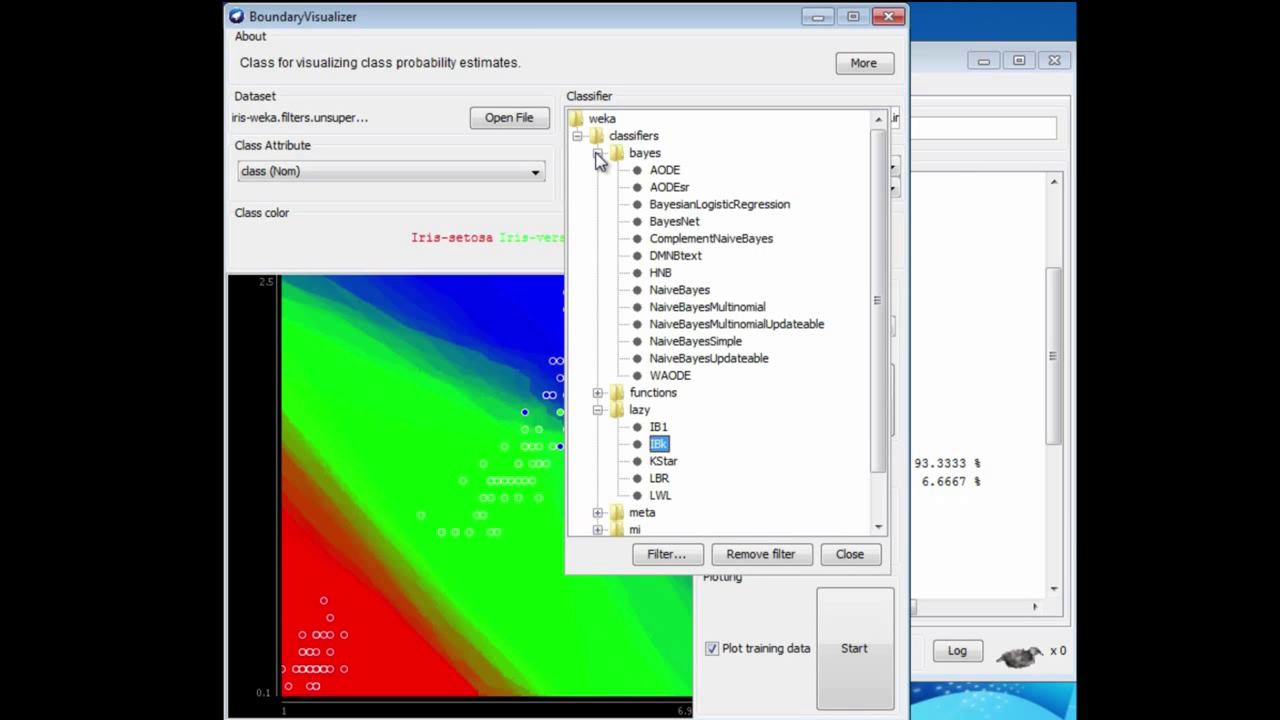
{"action": "left_click", "coordinate": [675, 292]}
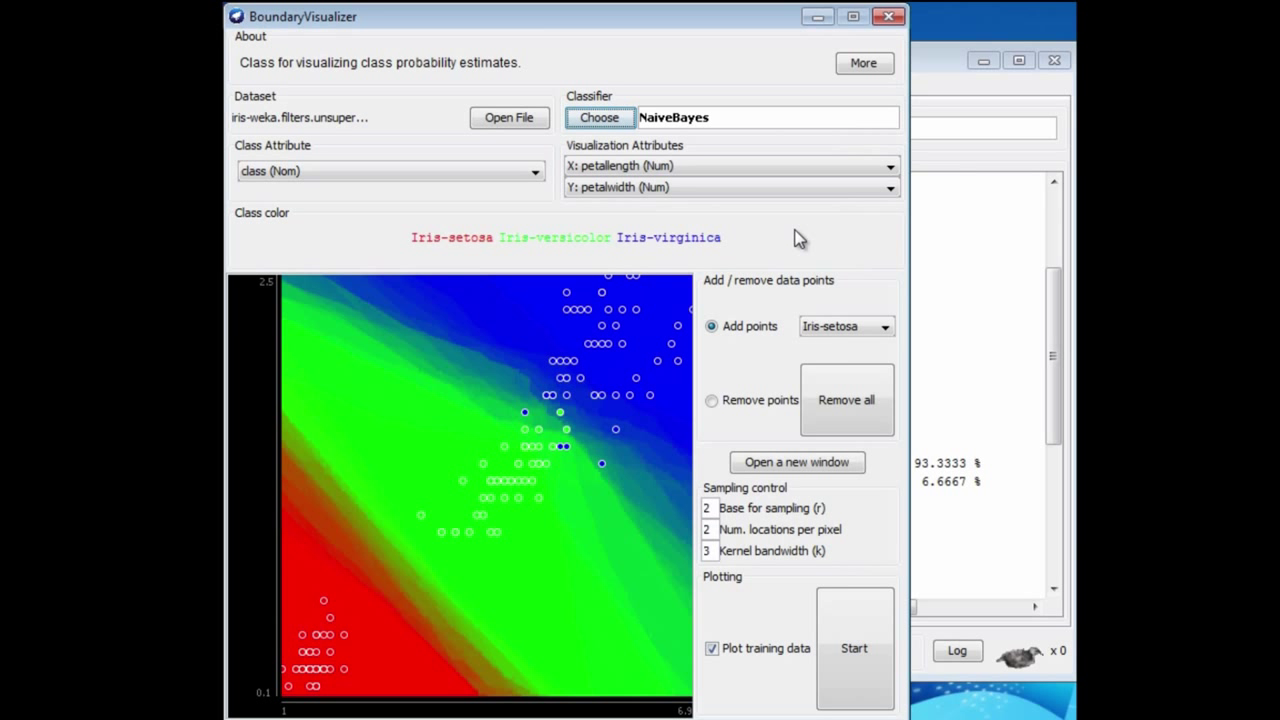
{"action": "left_click", "coordinate": [695, 118]}
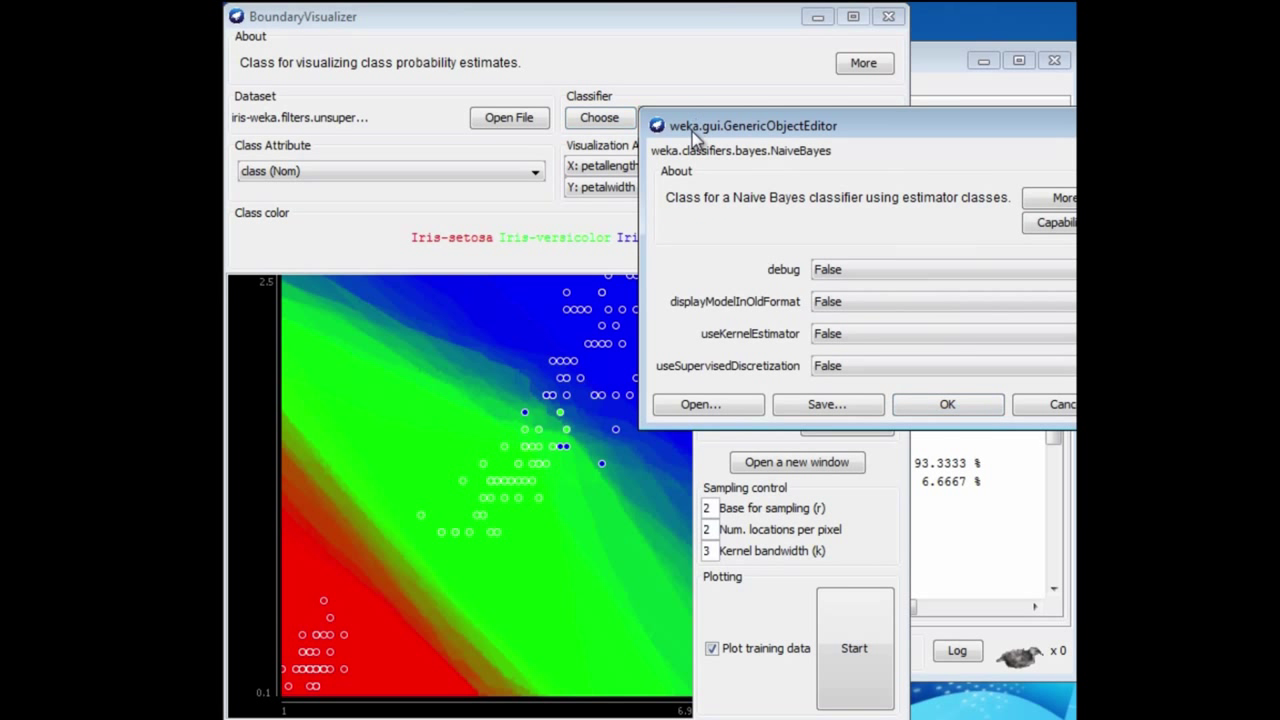
{"action": "left_click", "coordinate": [966, 366]}
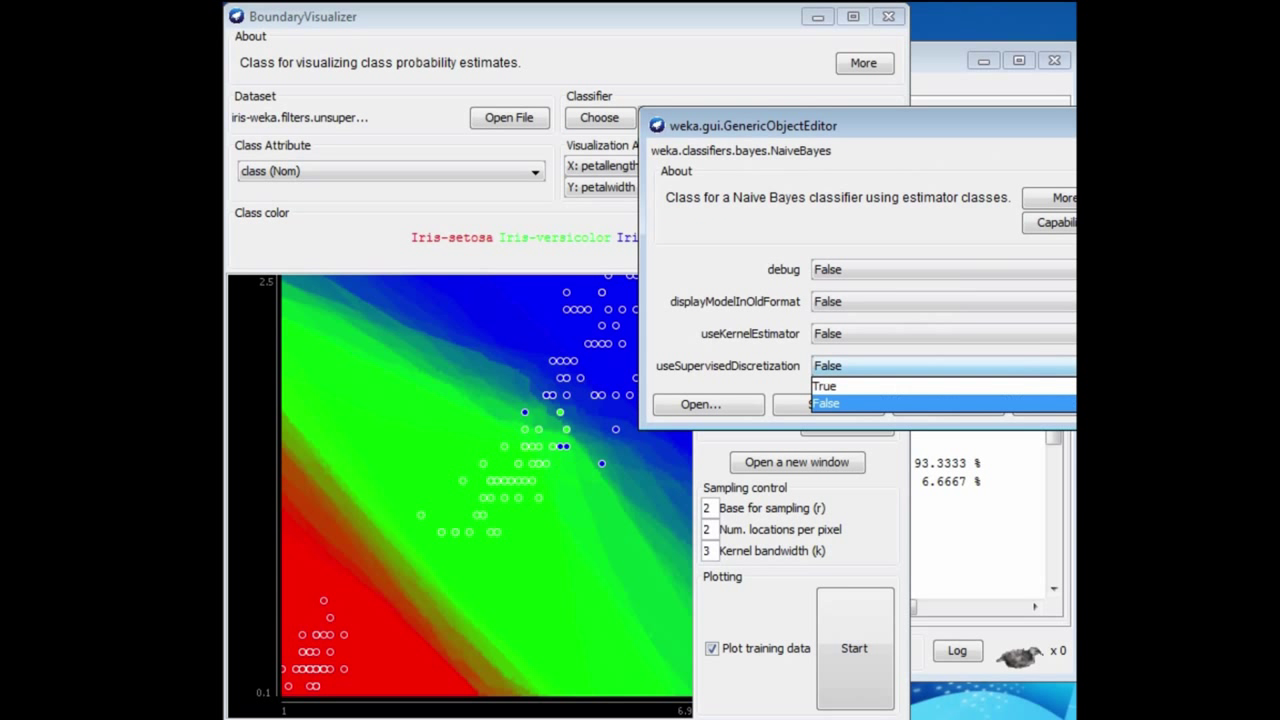
{"action": "left_click", "coordinate": [966, 386]}
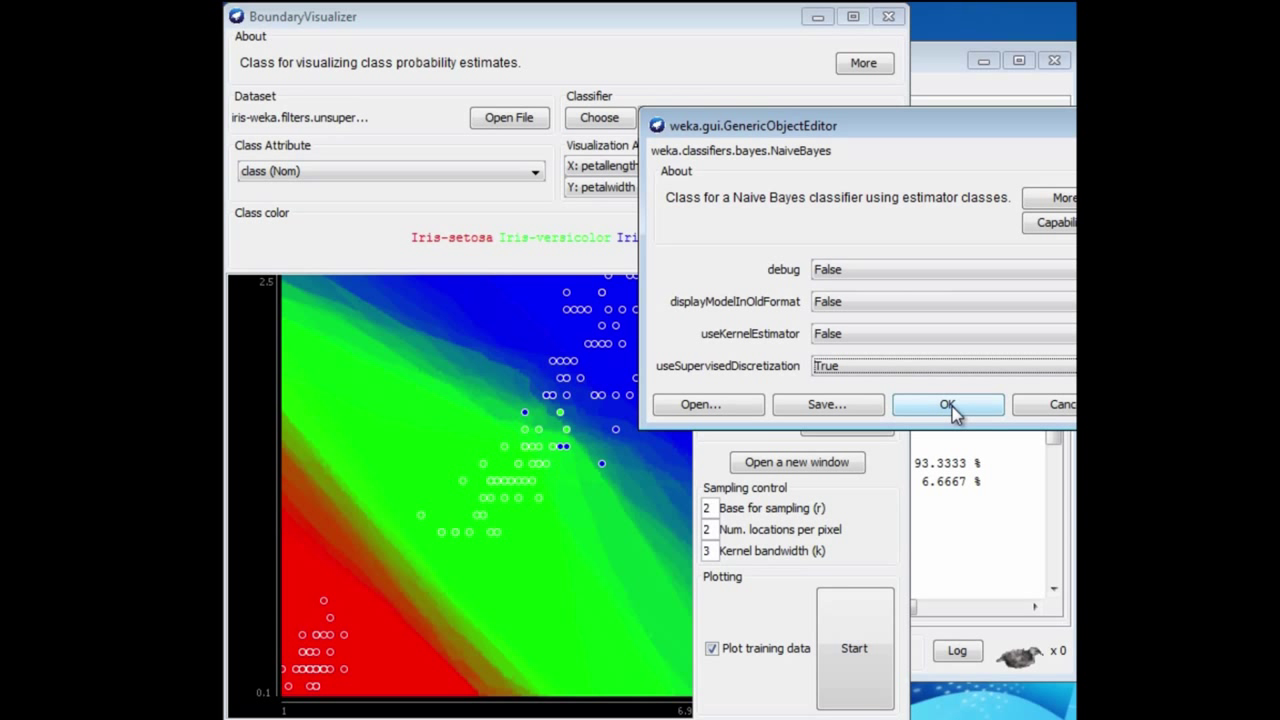
{"action": "left_click", "coordinate": [950, 406]}
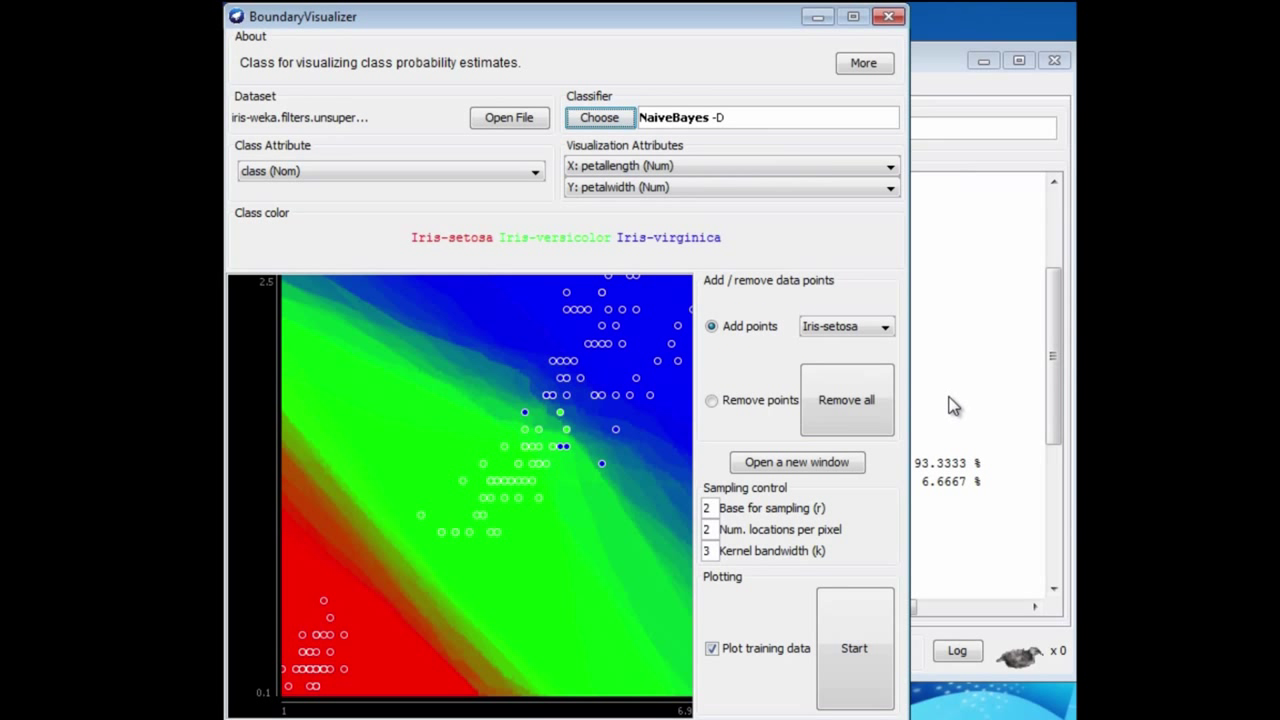
- Plot the NaiveBayes -D regions, giving rectangular class blocks over the iris points
{"action": "left_click", "coordinate": [852, 640]}
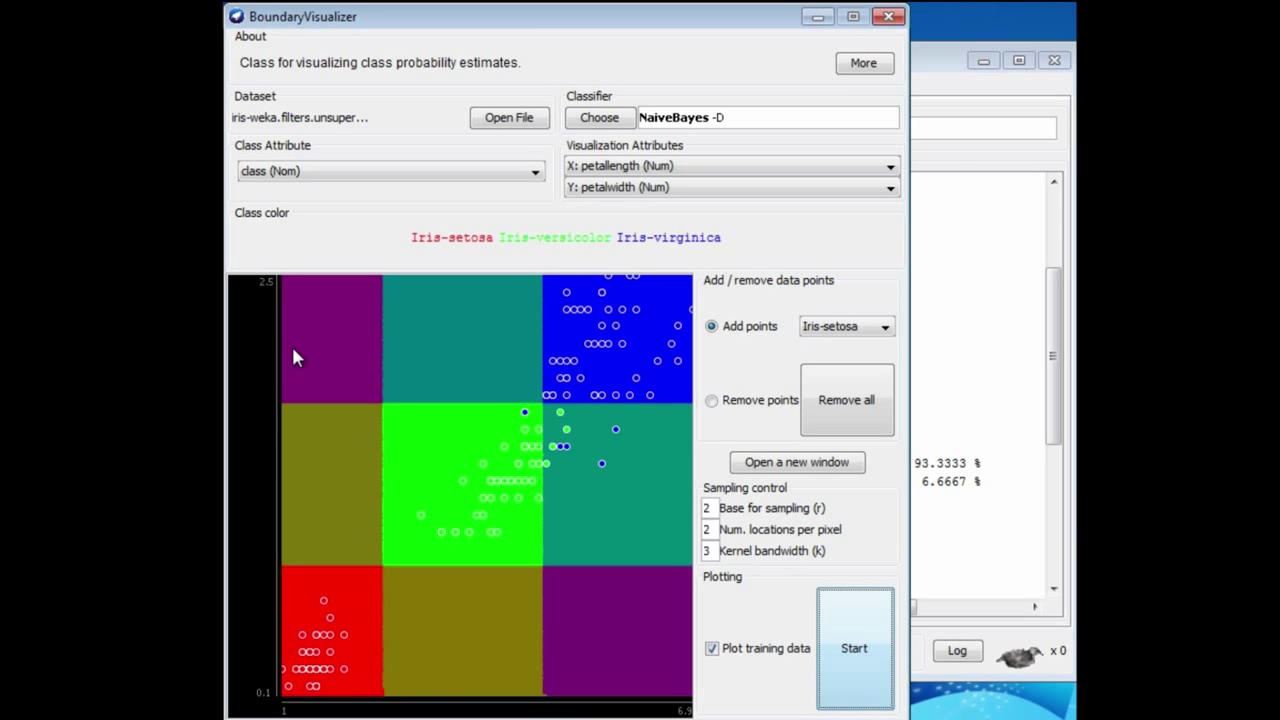
{"action": "mouse_move", "coordinate": [294, 351]}
- Select trees > J48 (-C 0.25 -M 2) and plot its decision regions
{"action": "left_click", "coordinate": [597, 118]}
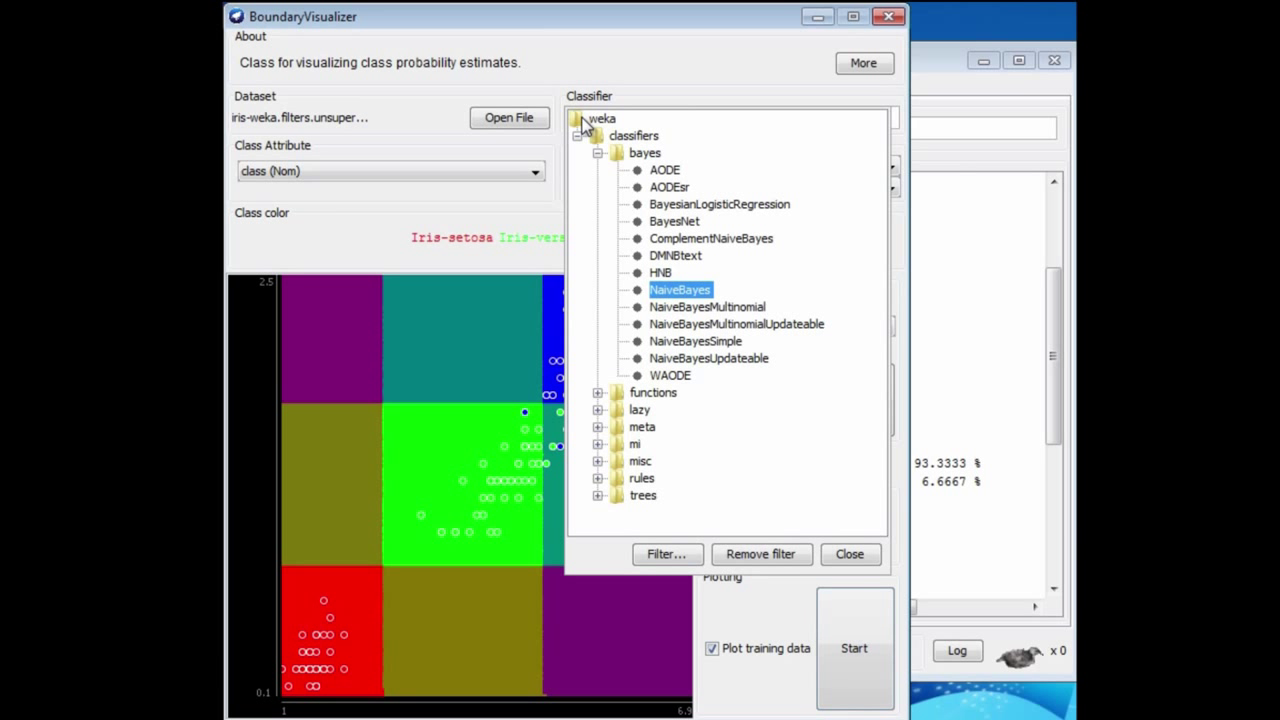
{"action": "left_click", "coordinate": [597, 496]}
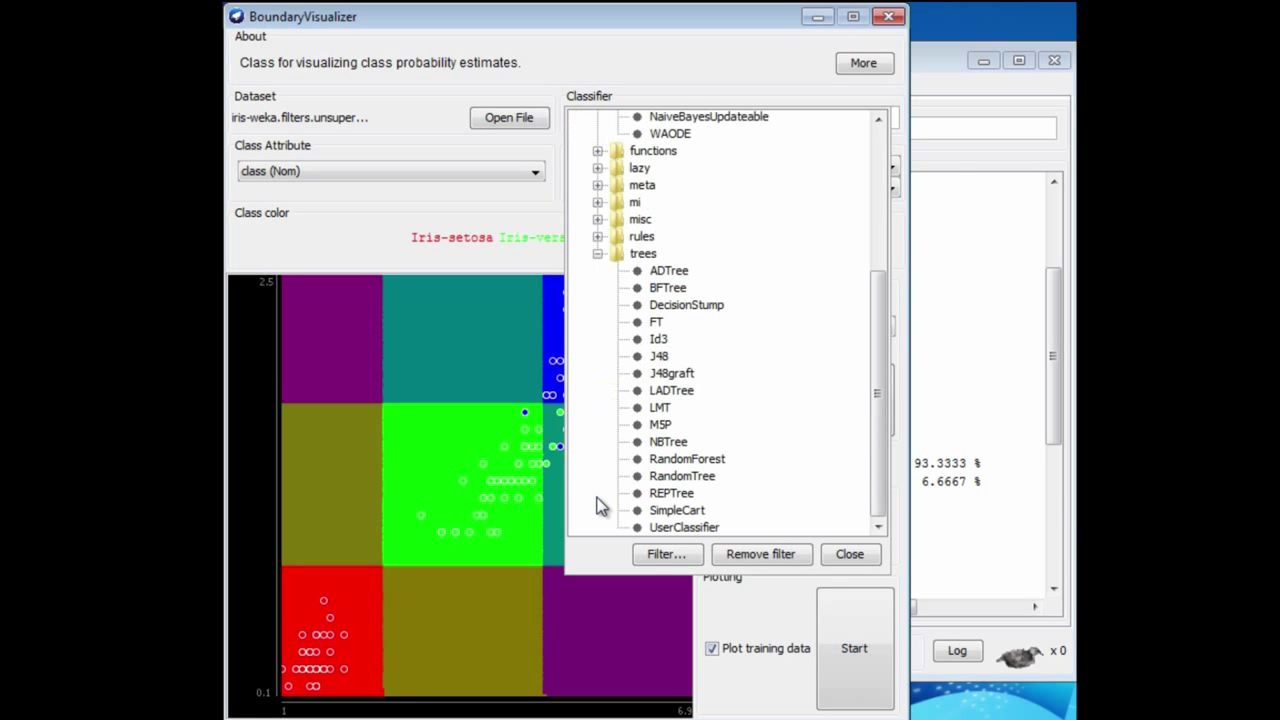
{"action": "left_click", "coordinate": [656, 356]}
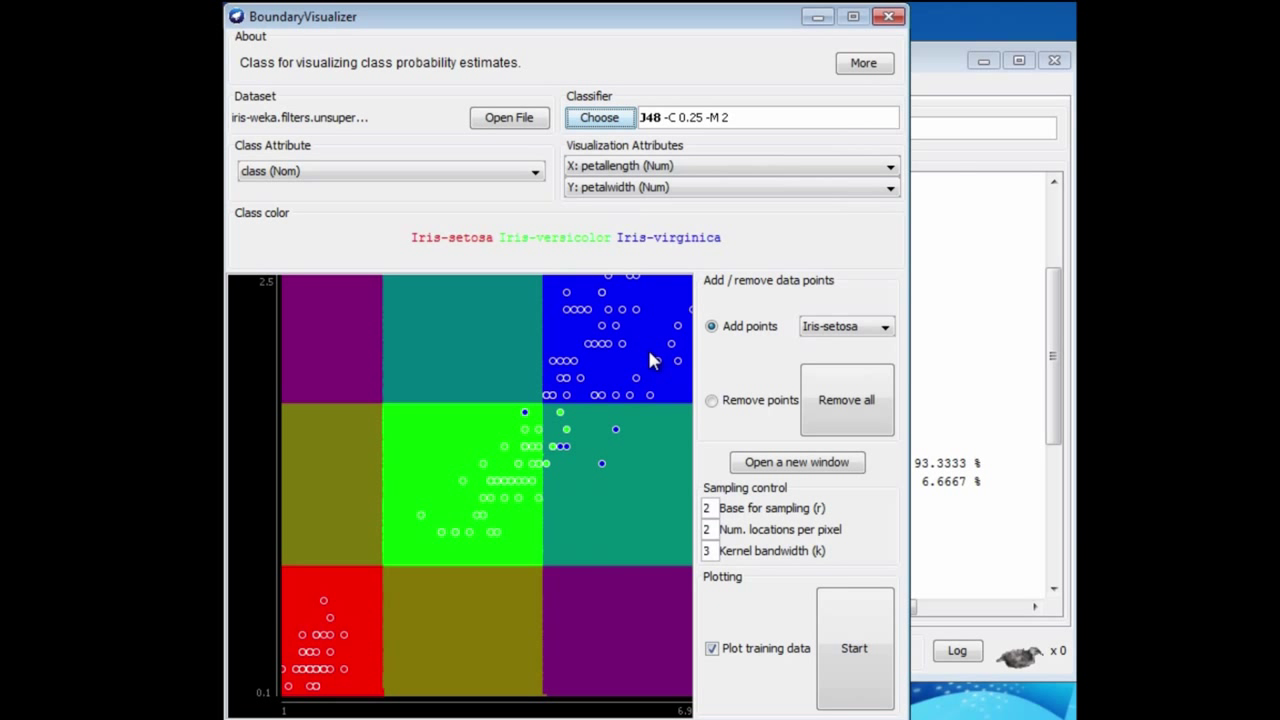
{"action": "left_click", "coordinate": [855, 648]}
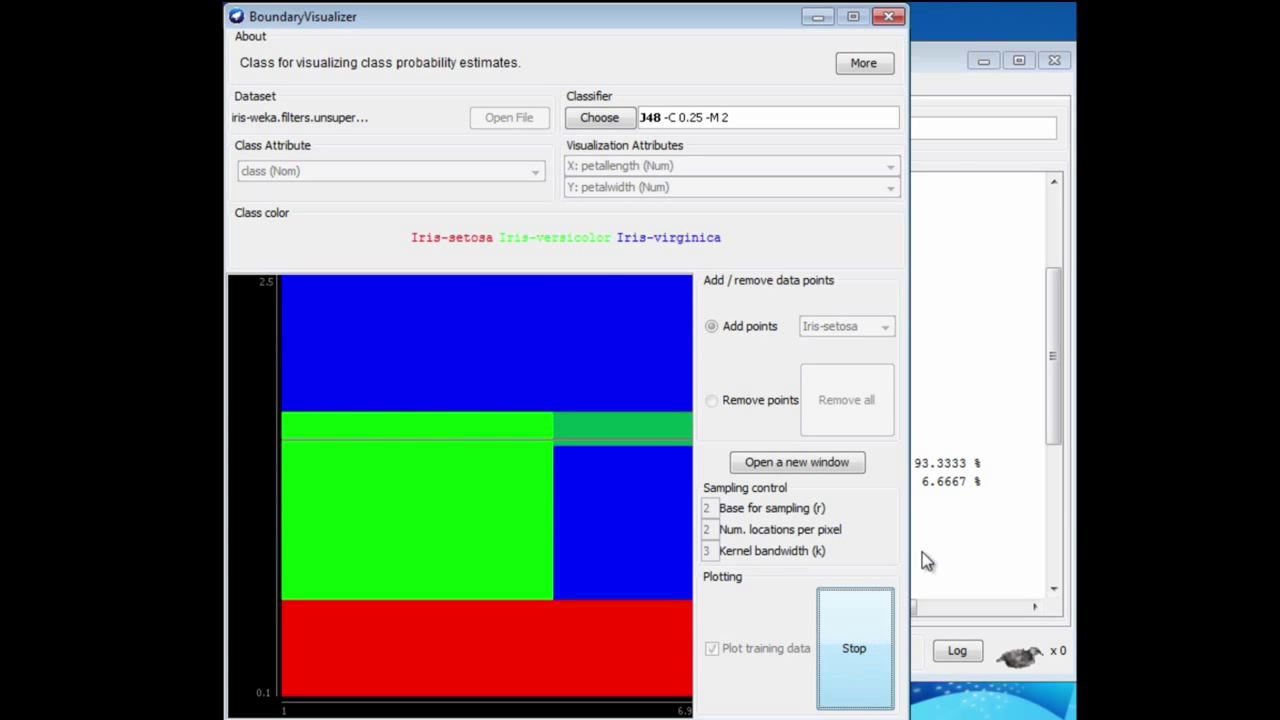
{"action": "left_click", "coordinate": [860, 615]}
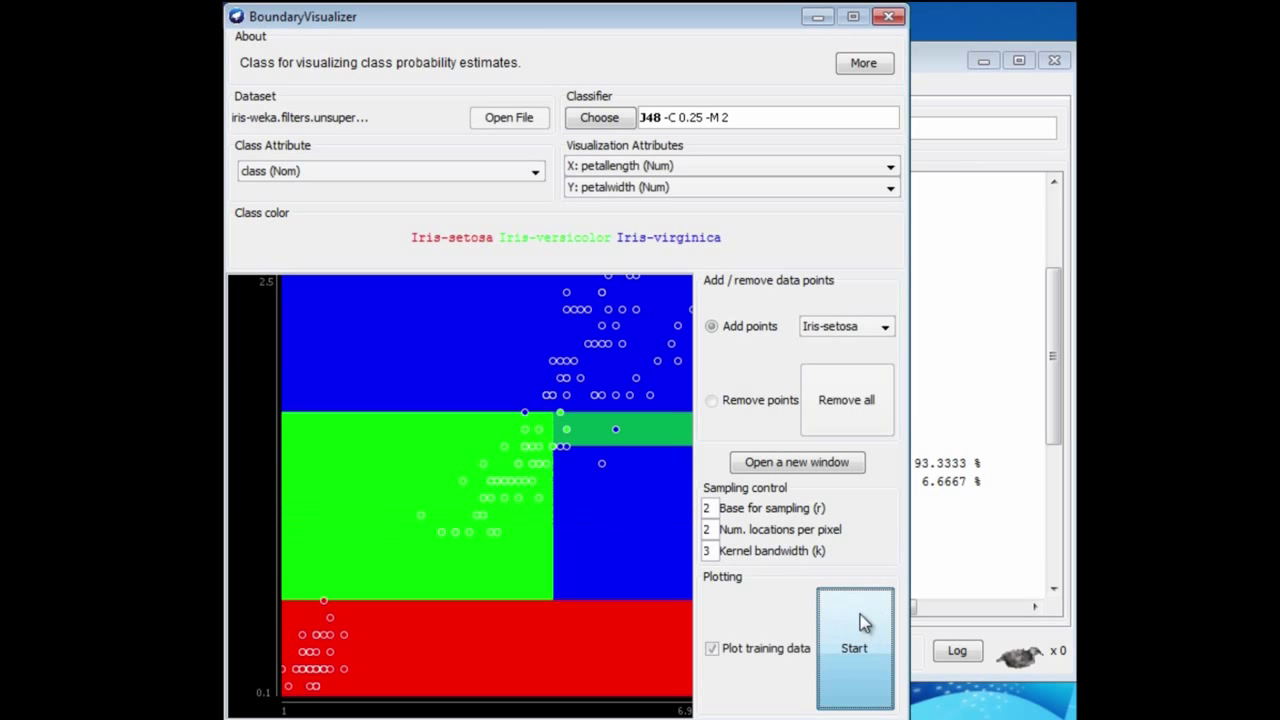
{"action": "left_click", "coordinate": [951, 405]}
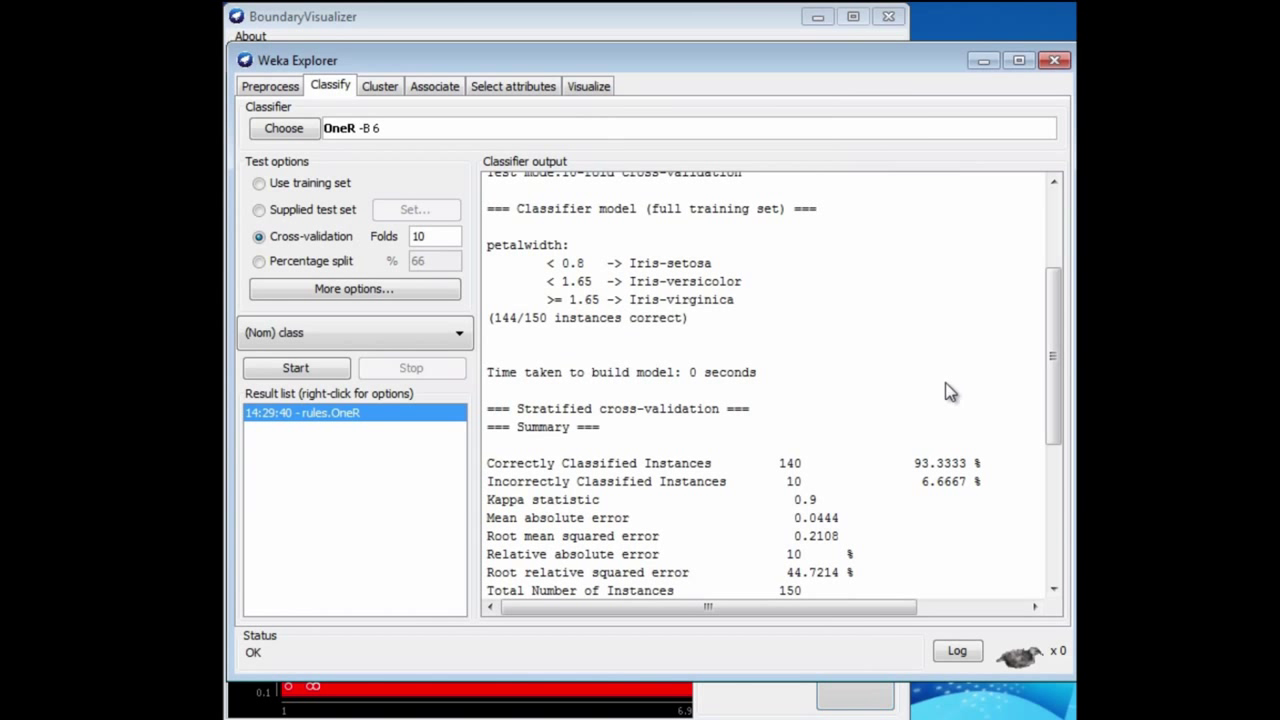
- Cross-validate J48 on the iris data, showing its 5-leaf pruned tree at 96% accuracy
{"action": "left_click", "coordinate": [284, 131]}
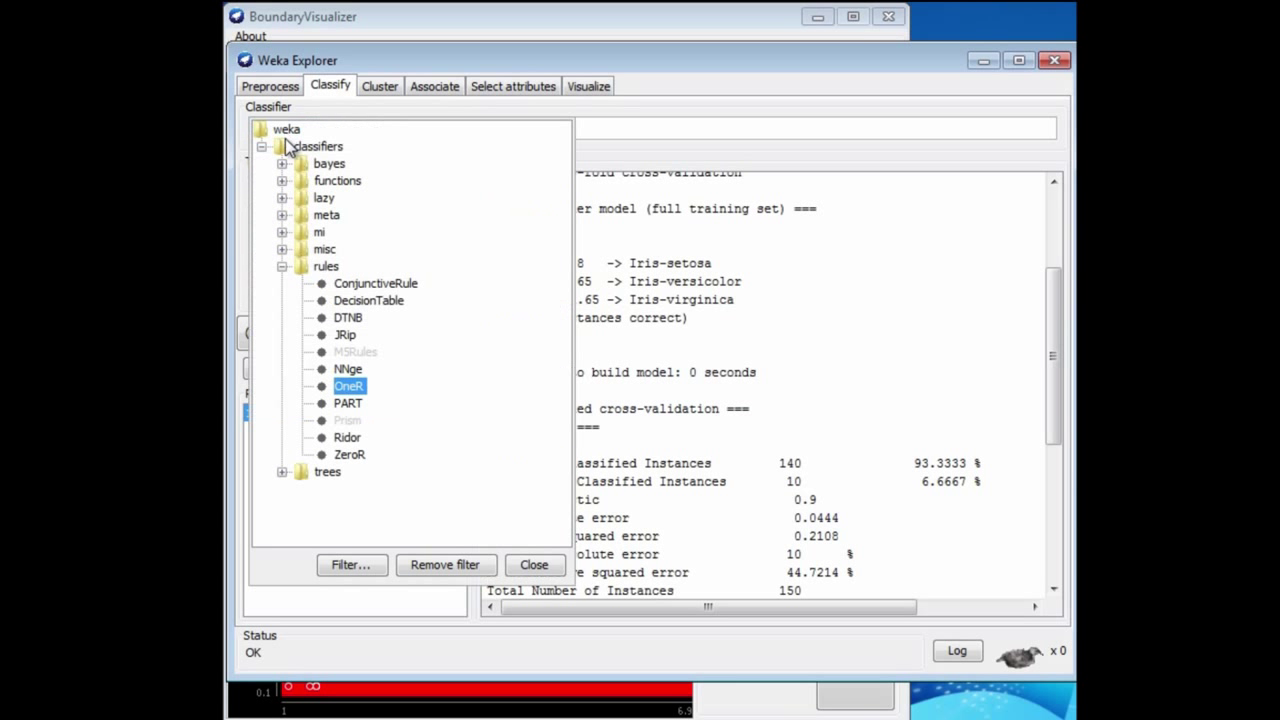
{"action": "left_click", "coordinate": [284, 472]}
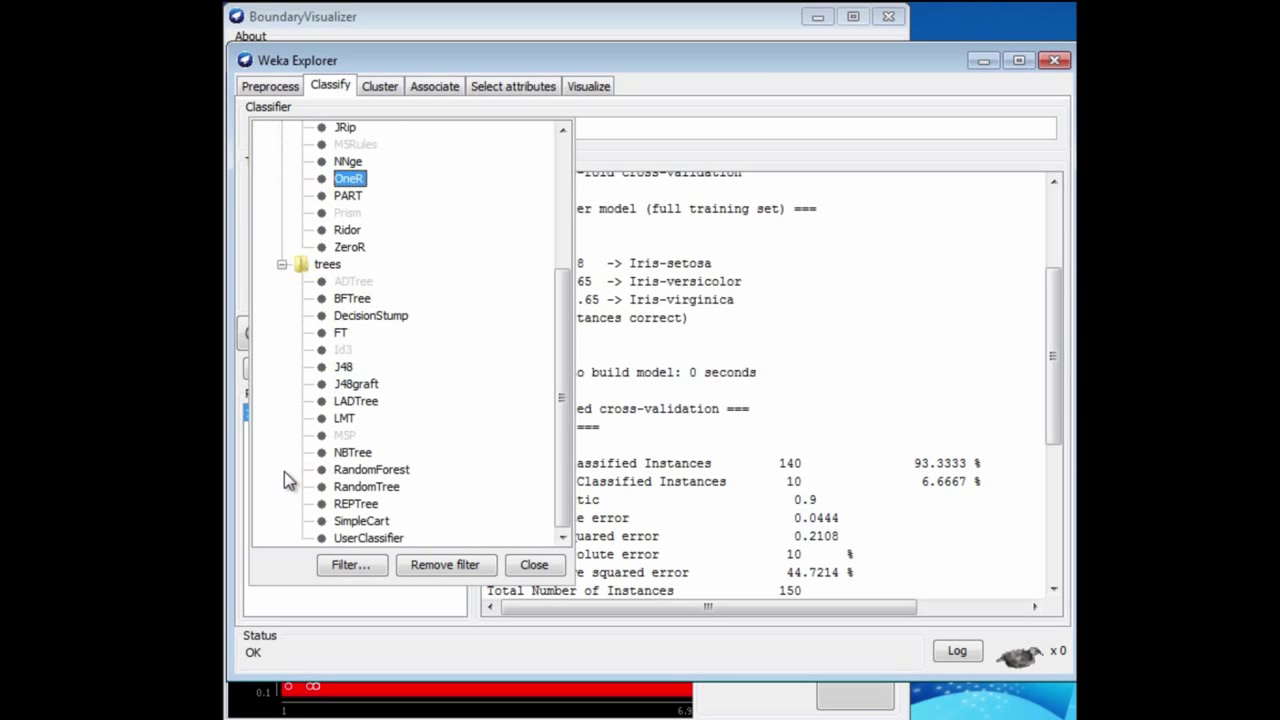
{"action": "left_click", "coordinate": [341, 370]}
{"action": "left_click", "coordinate": [312, 371]}
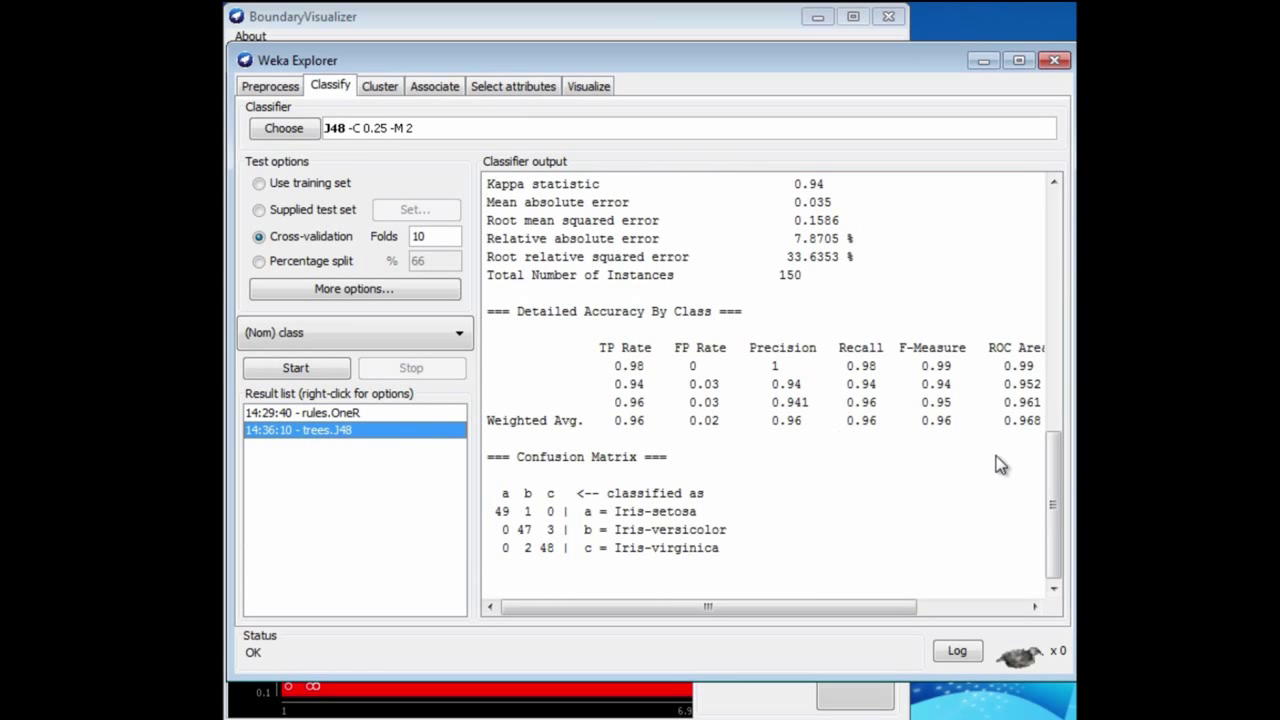
{"action": "left_click_drag", "start_coordinate": [1057, 481], "coordinate": [1032, 329]}
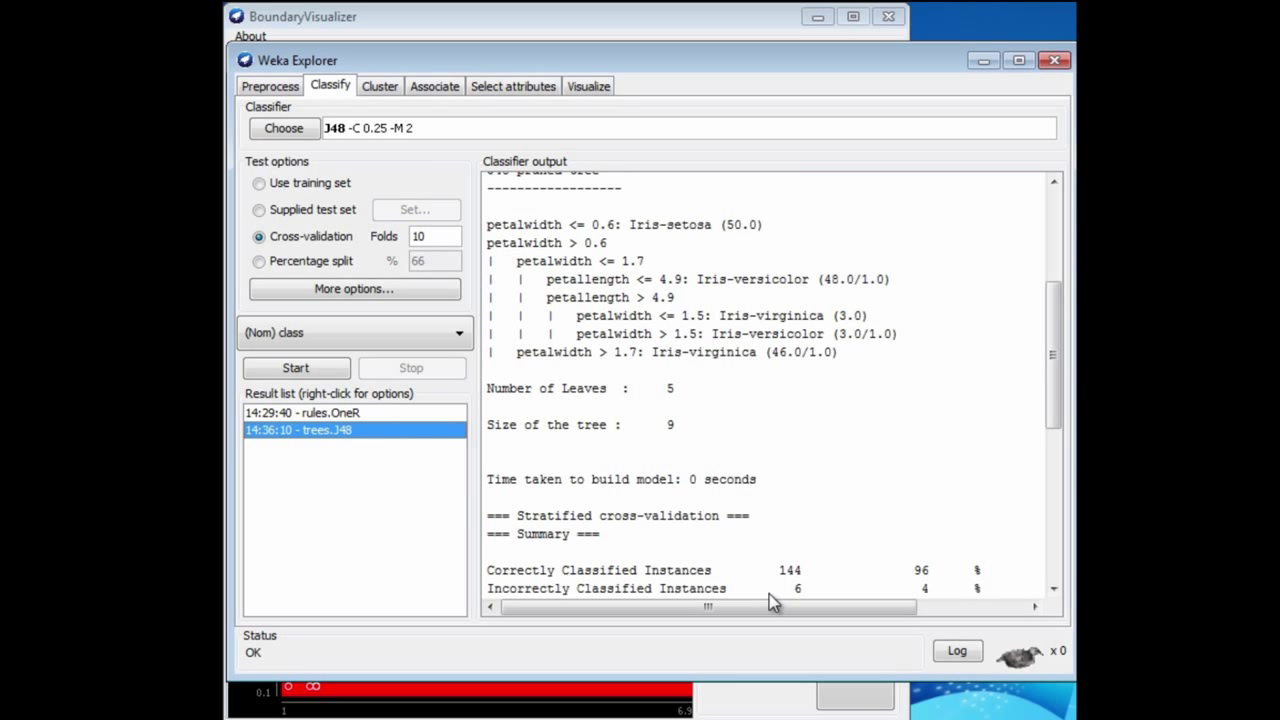
- Return to the BoundaryVisualizer showing J48's rectangular red, green and blue regions
{"action": "left_click", "coordinate": [772, 708]}
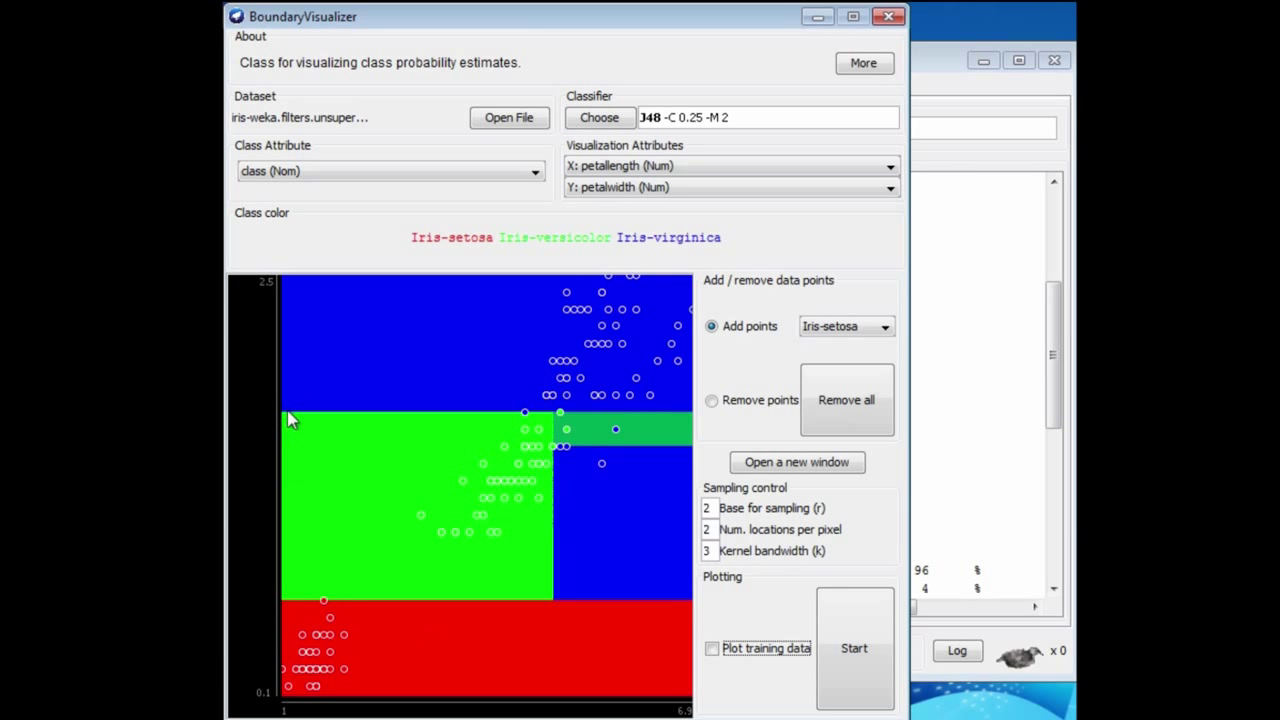
{"action": "mouse_move", "coordinate": [287, 418]}
- Set J48's minNumObj to 5 and replot the decision regions
{"action": "left_click", "coordinate": [688, 118]}
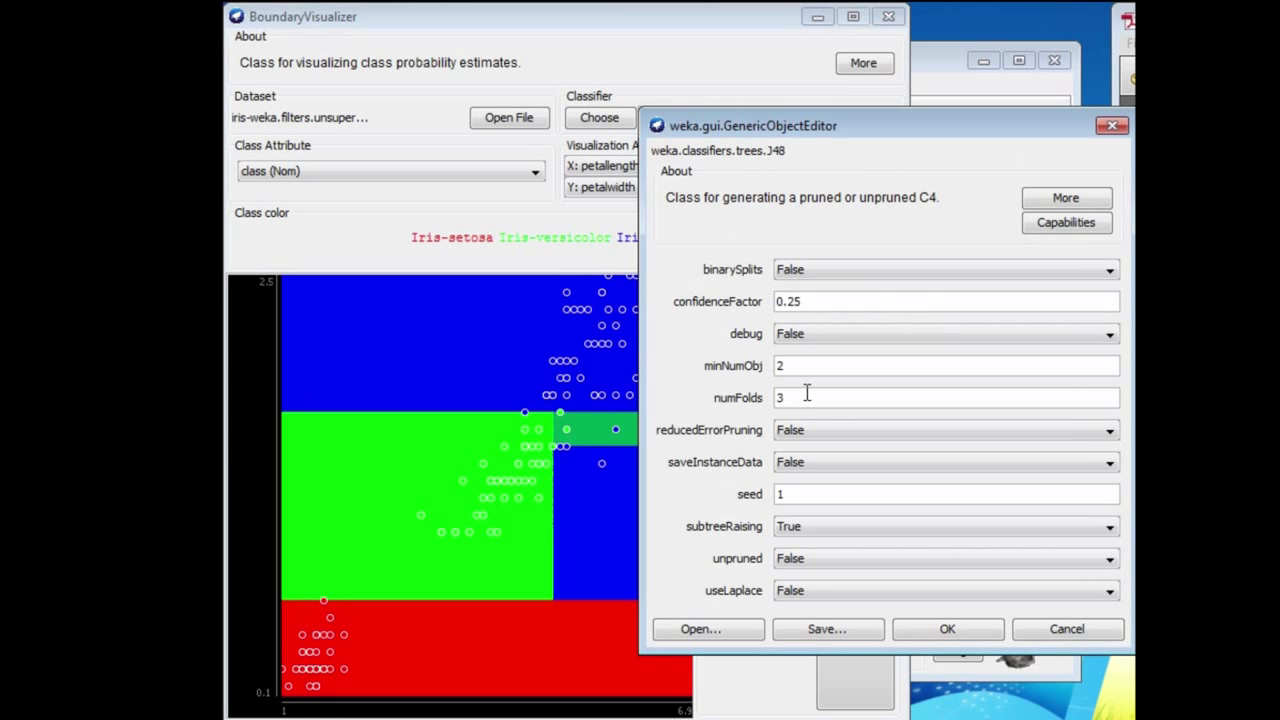
{"action": "double_click", "coordinate": [784, 365]}
{"action": "type", "text": "5"}
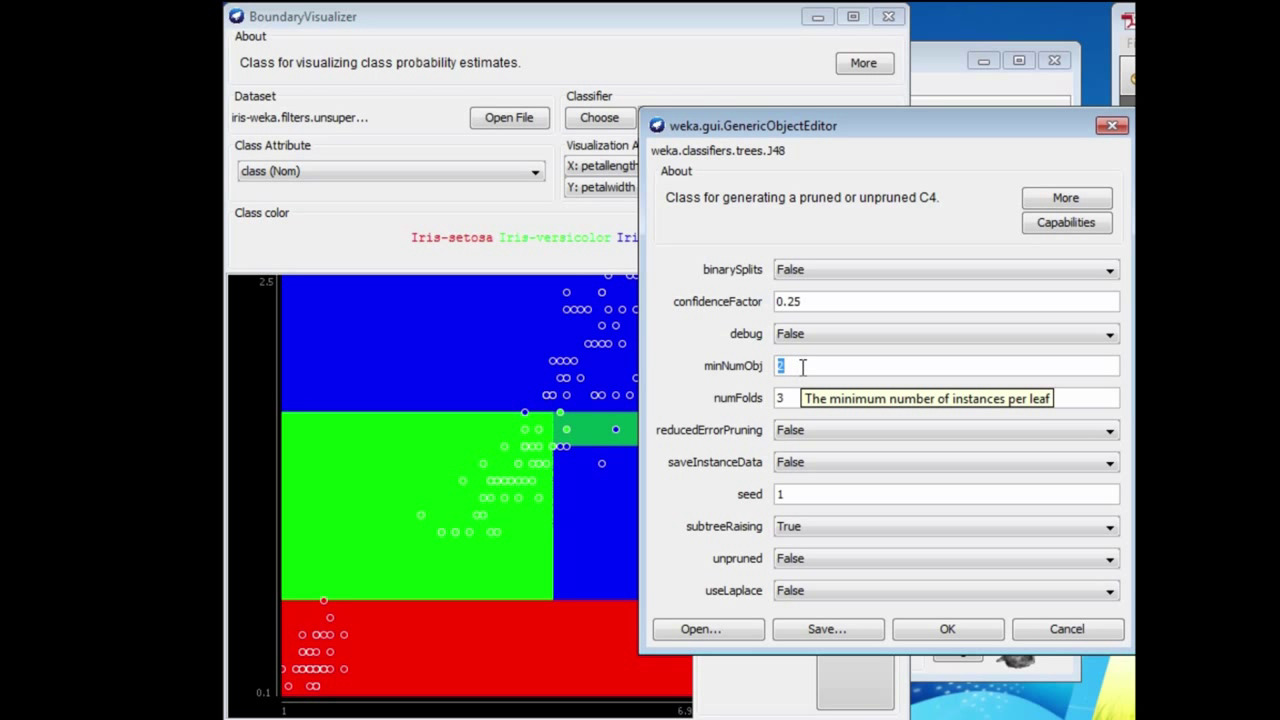
{"action": "type", "text": "5"}
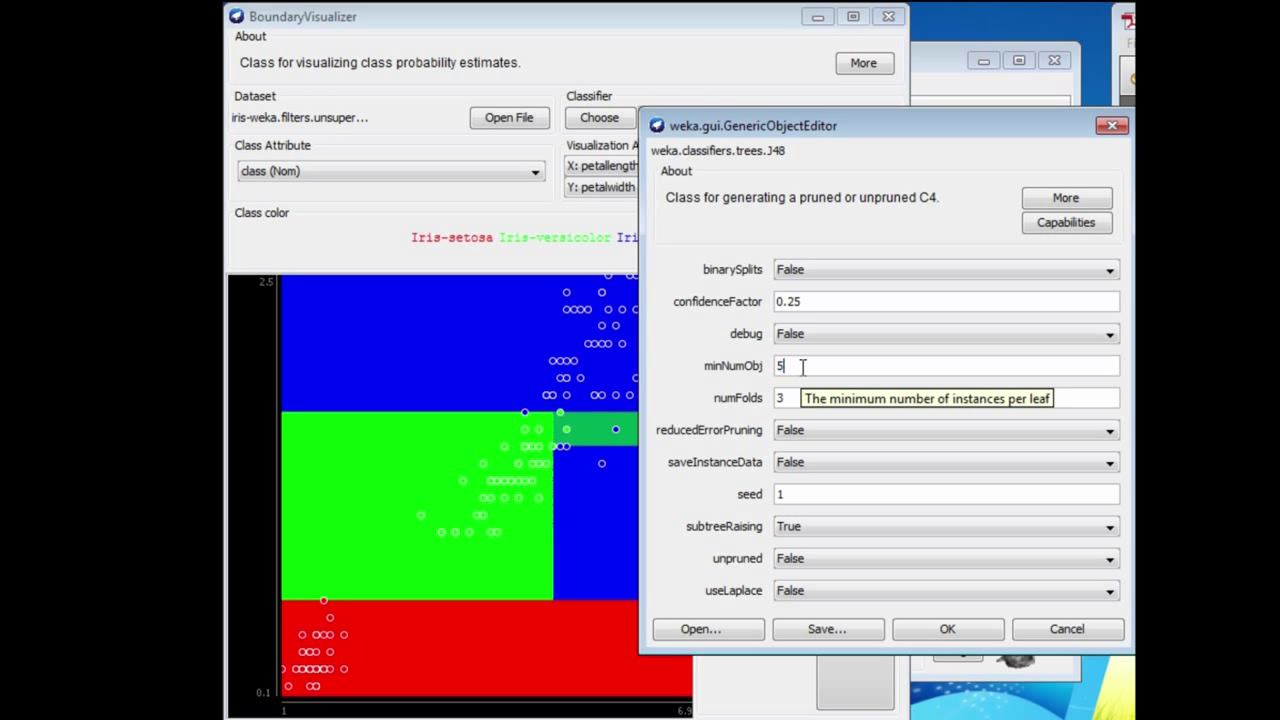
{"action": "left_click", "coordinate": [953, 634]}
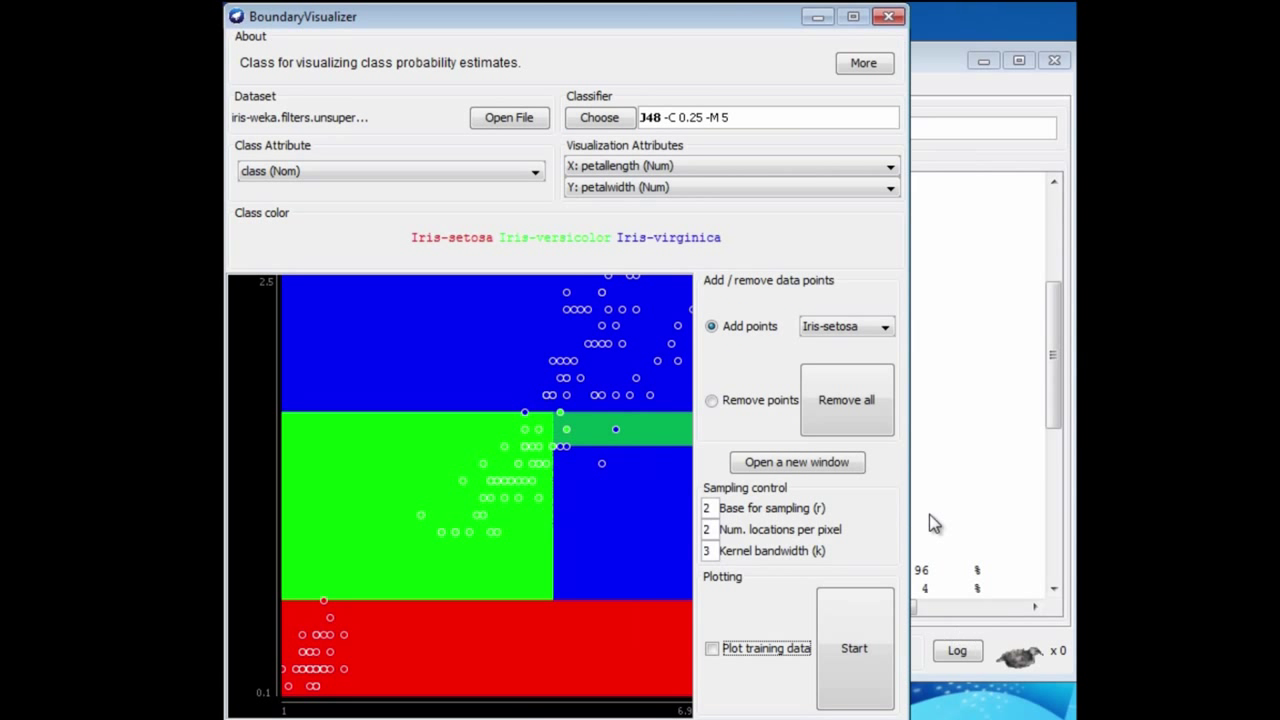
{"action": "left_click", "coordinate": [855, 630]}
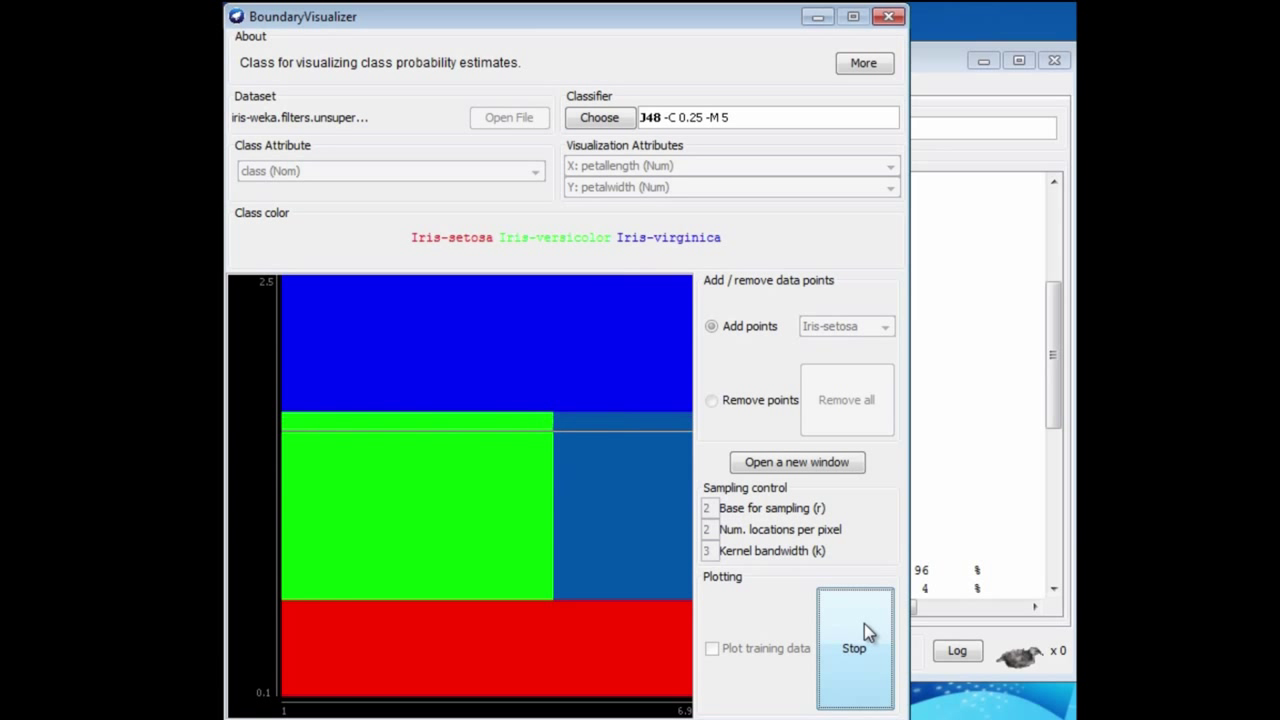
- Raise minNumObj to 10, replot into three horizontal bands, then stop plotting
{"action": "left_click", "coordinate": [729, 118]}
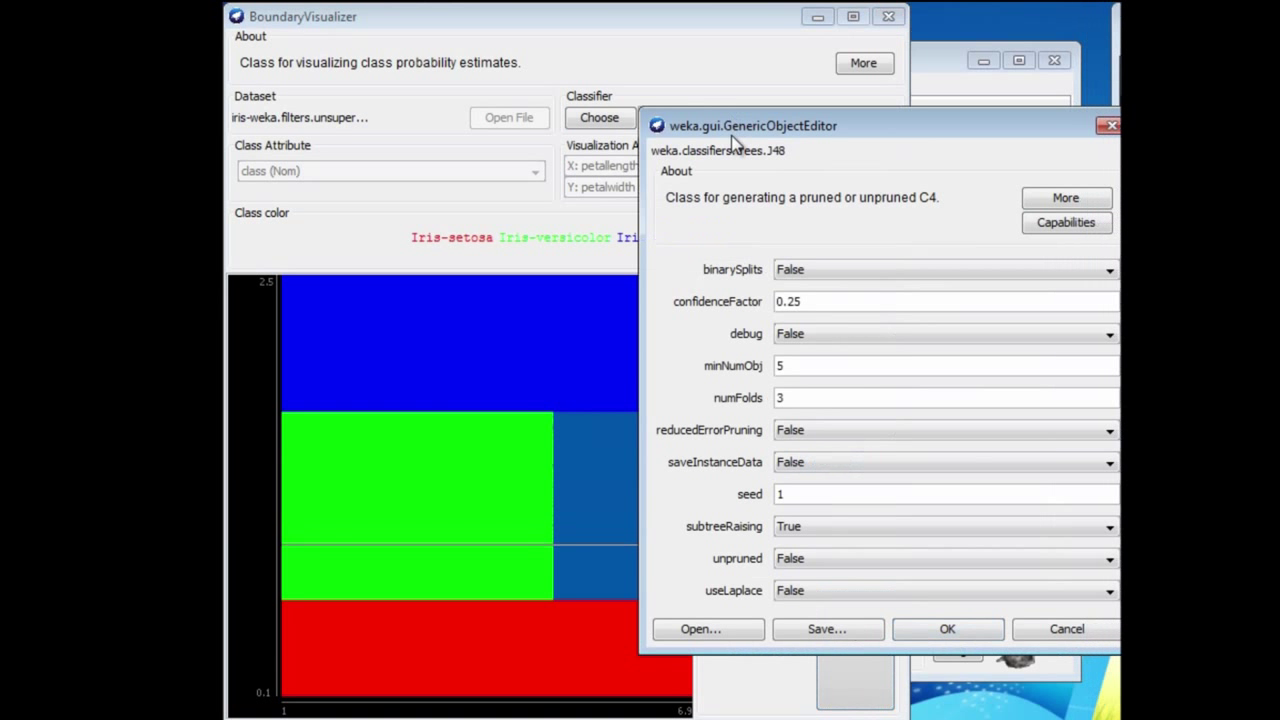
{"action": "left_click_drag", "start_coordinate": [803, 365], "coordinate": [770, 375]}
{"action": "type", "text": "10"}
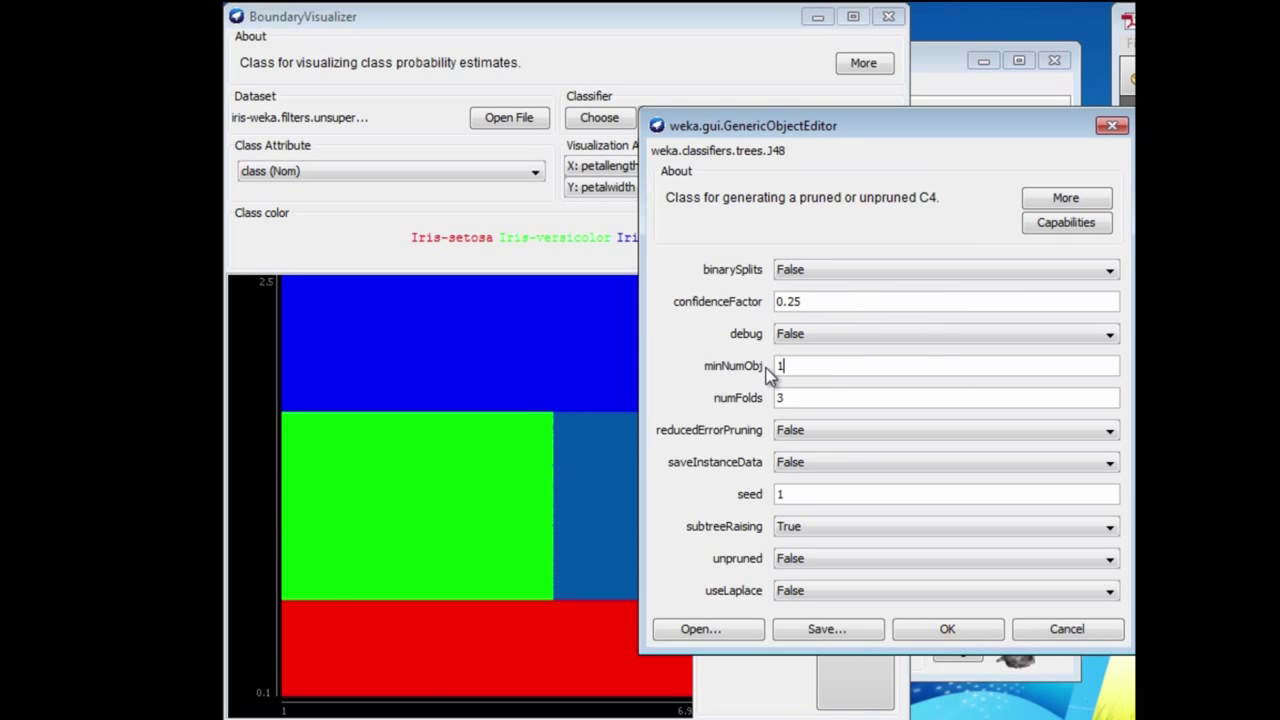
{"action": "left_click", "coordinate": [947, 630]}
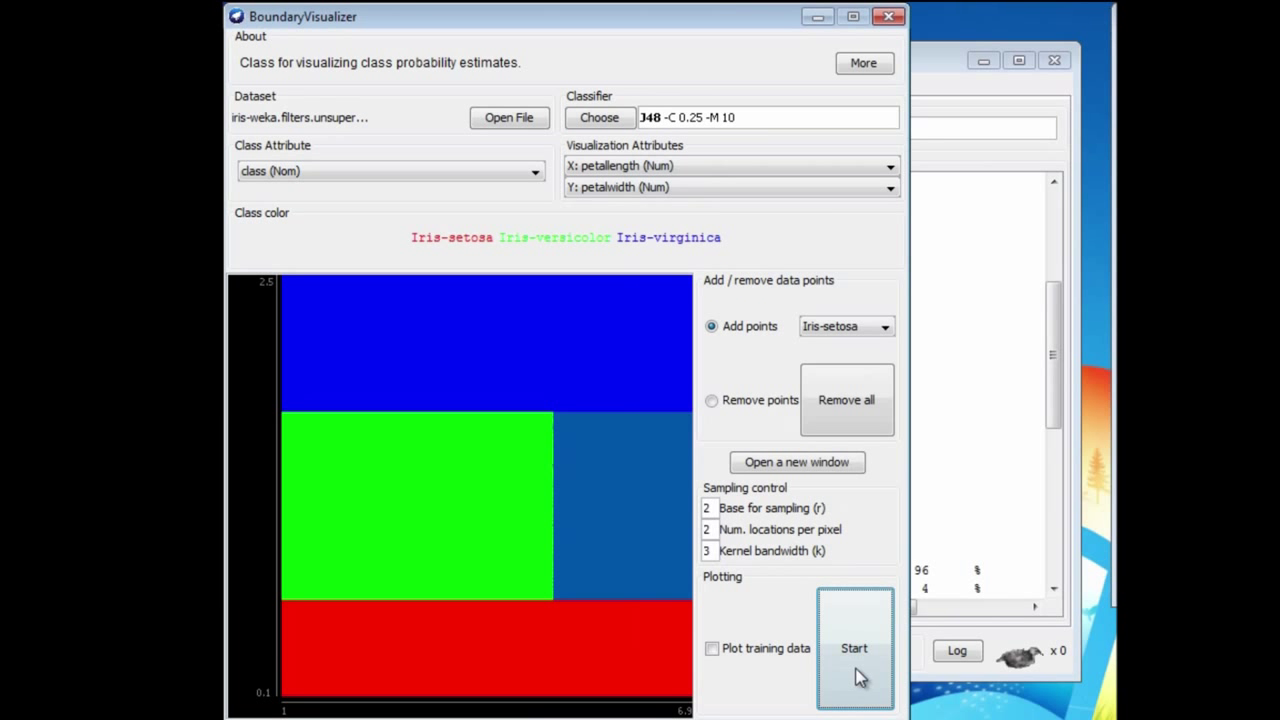
{"action": "left_click", "coordinate": [853, 658]}
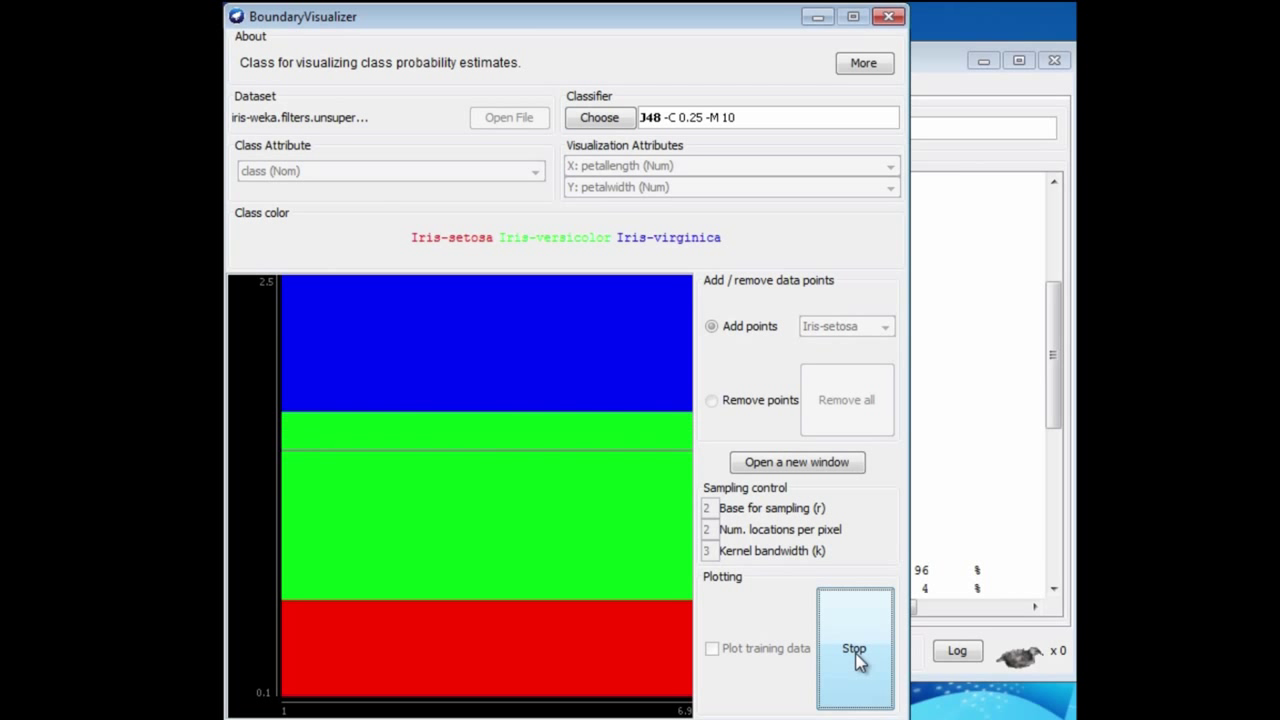
{"action": "left_click", "coordinate": [856, 658]}
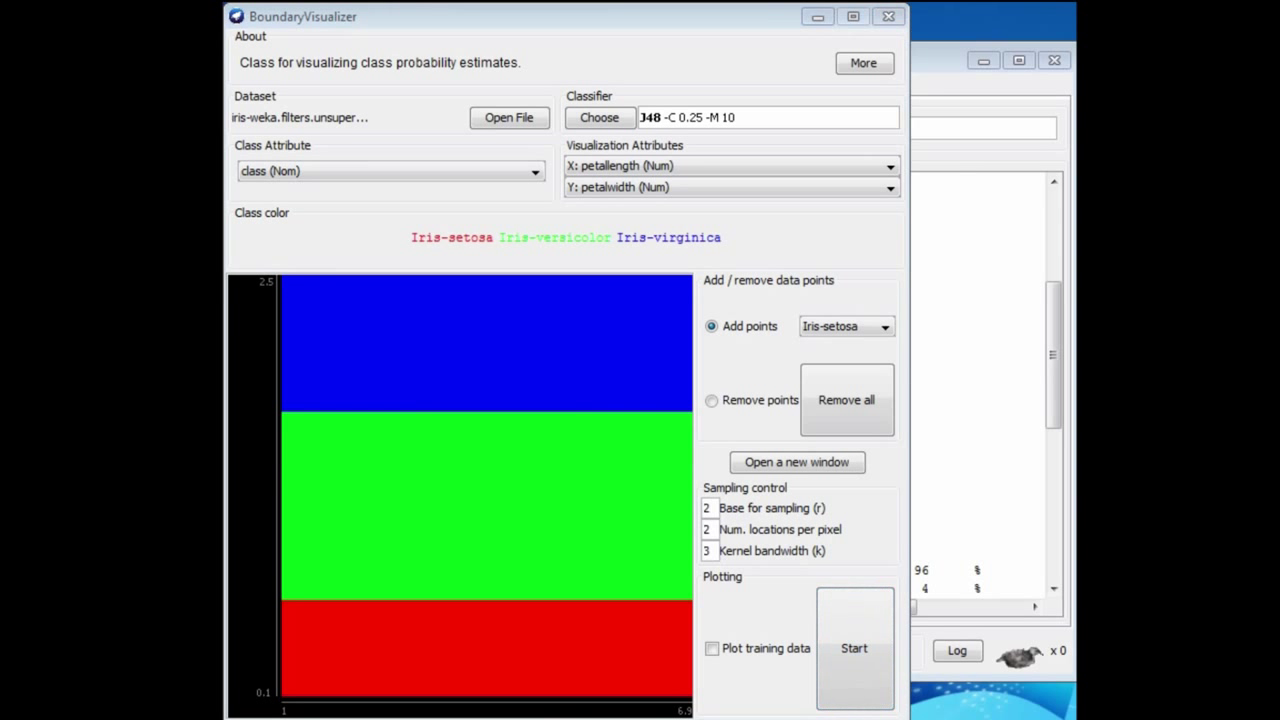